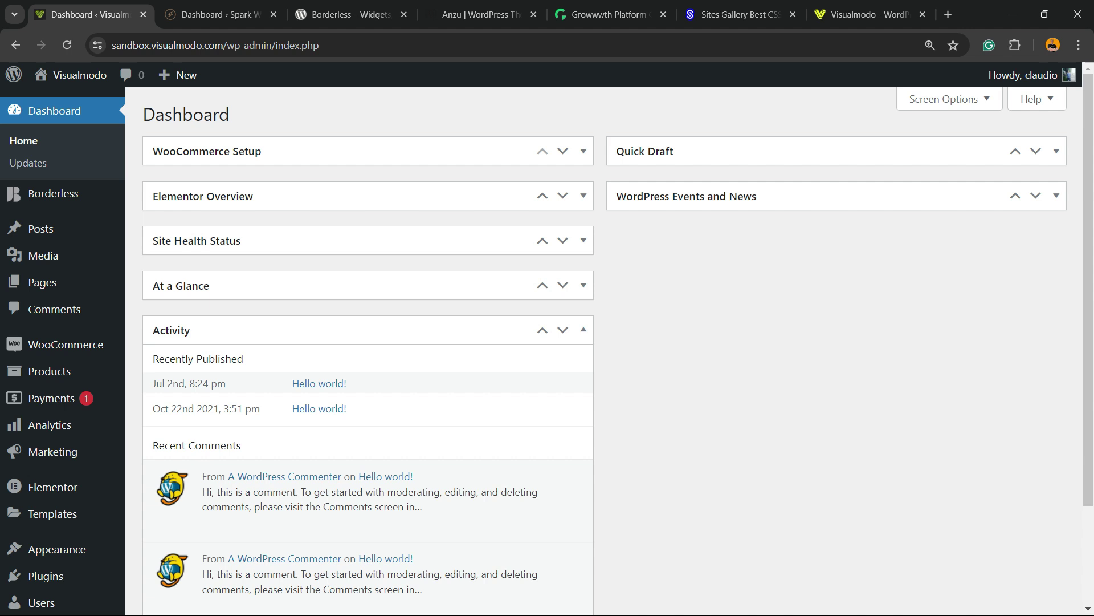
Step: Review the full list of posts in the Spark WordPress Theme site's admin area
{"action": "left_click", "coordinate": [217, 14]}
{"action": "mouse_move", "coordinate": [35, 242]}
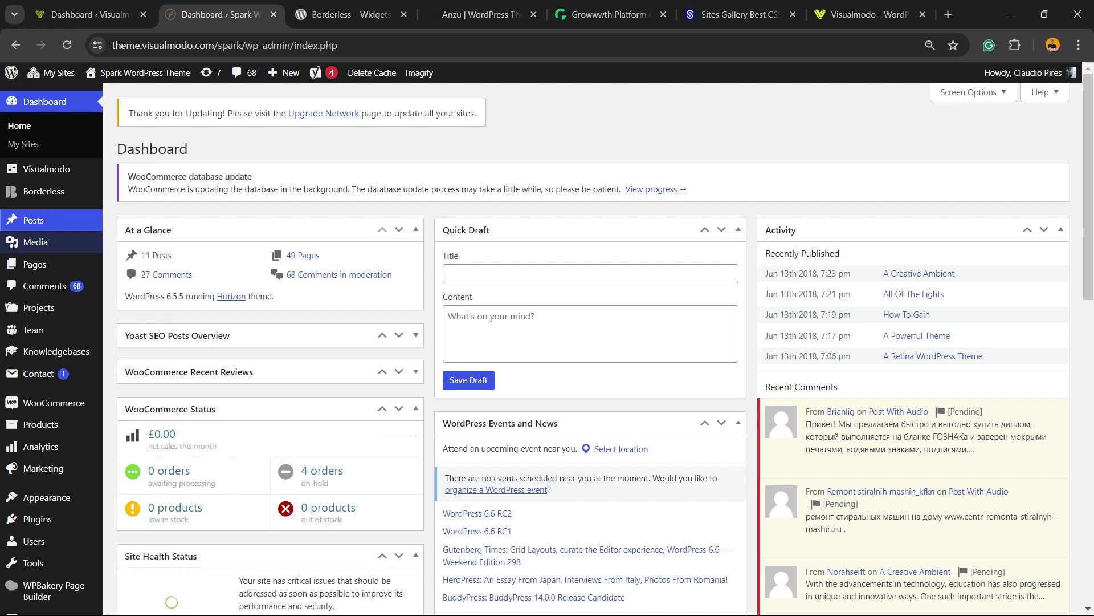
{"action": "left_click", "coordinate": [35, 220]}
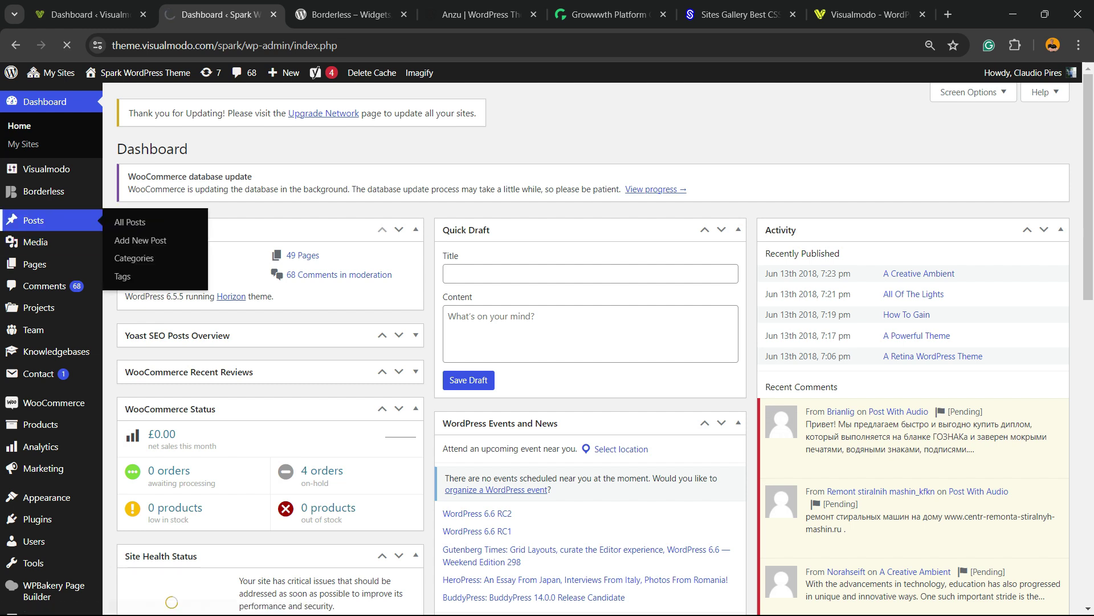
{"action": "scroll", "coordinate": [219, 388], "scroll_direction": "down", "scroll_amount": 7}
{"action": "scroll", "coordinate": [218, 387], "scroll_direction": "up", "scroll_amount": 7}
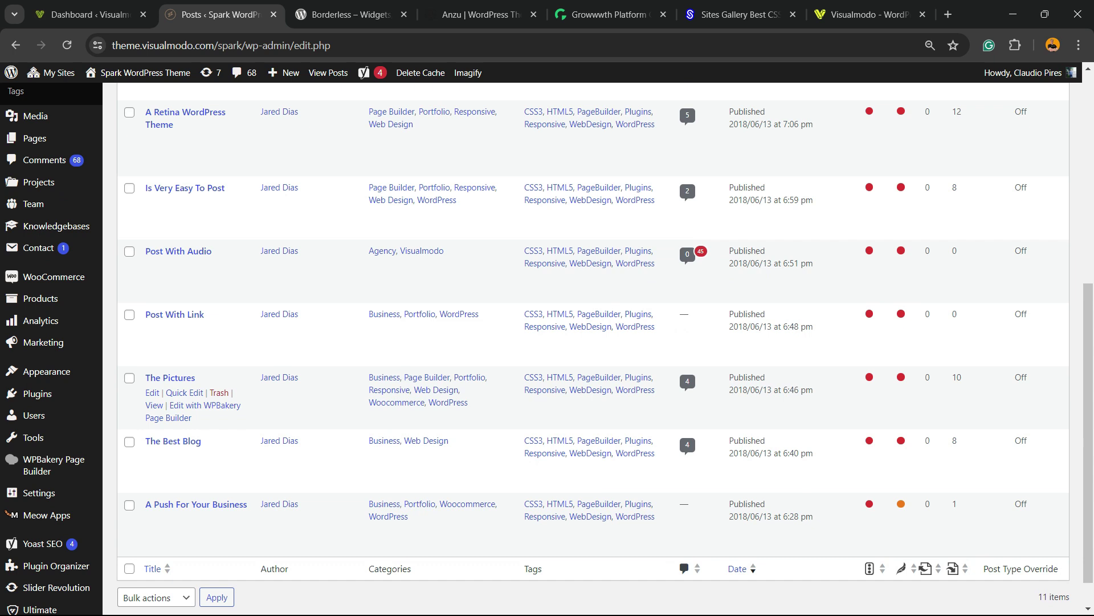
{"action": "scroll", "coordinate": [219, 387], "scroll_direction": "down", "scroll_amount": 5}
{"action": "scroll", "coordinate": [219, 388], "scroll_direction": "up", "scroll_amount": 5}
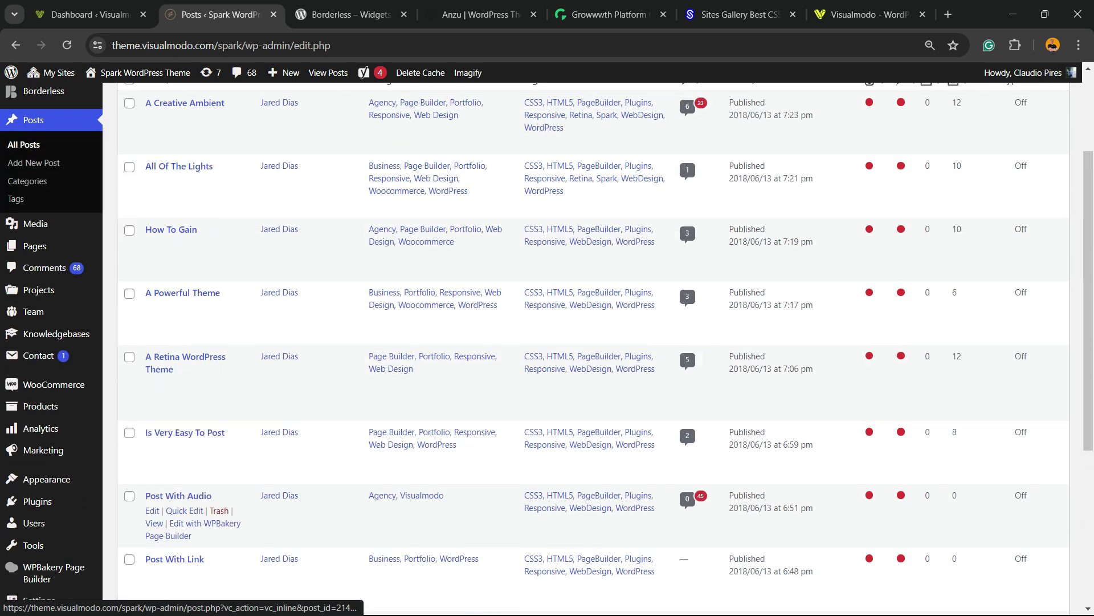
{"action": "left_click", "coordinate": [88, 14]}
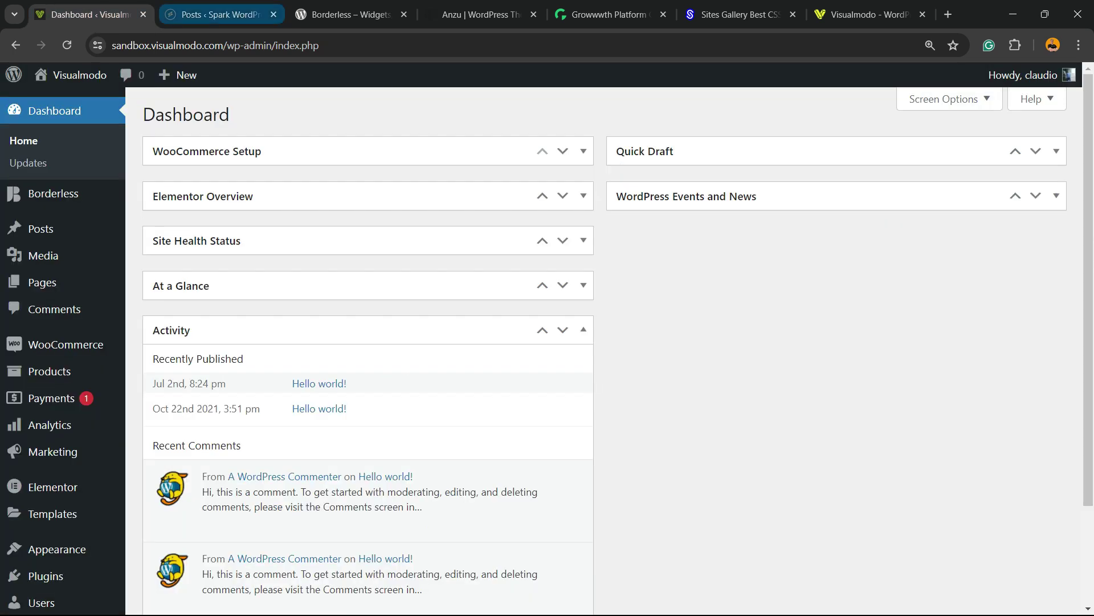
{"action": "left_click", "coordinate": [217, 15]}
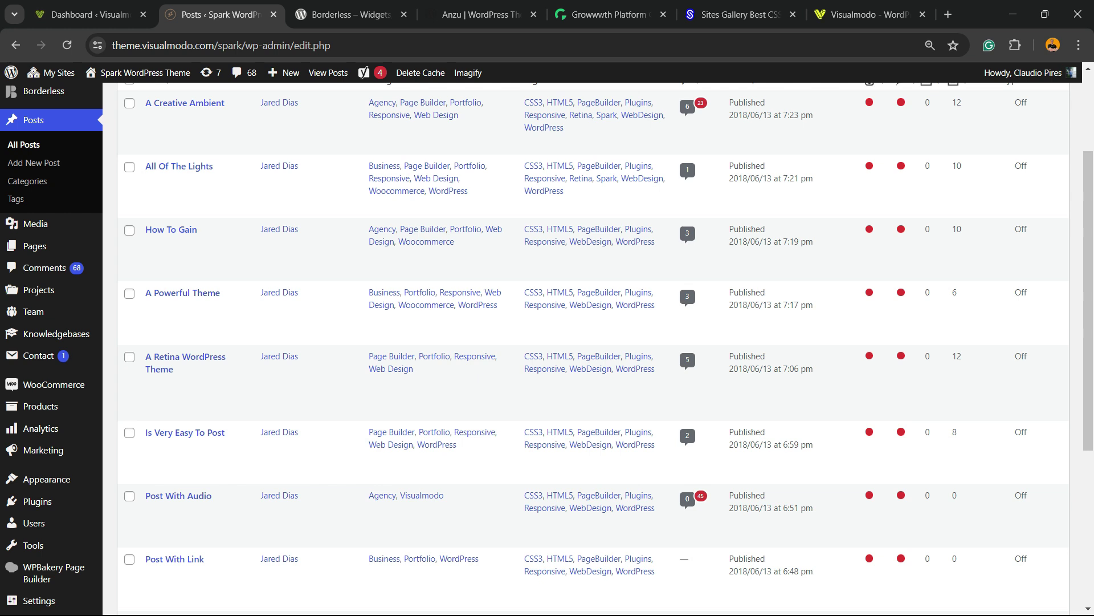
Step: Open the Export tool of the Spark WordPress Theme site
{"action": "scroll", "coordinate": [52, 296], "scroll_direction": "up", "scroll_amount": 4}
{"action": "scroll", "coordinate": [51, 274], "scroll_direction": "down", "scroll_amount": 5}
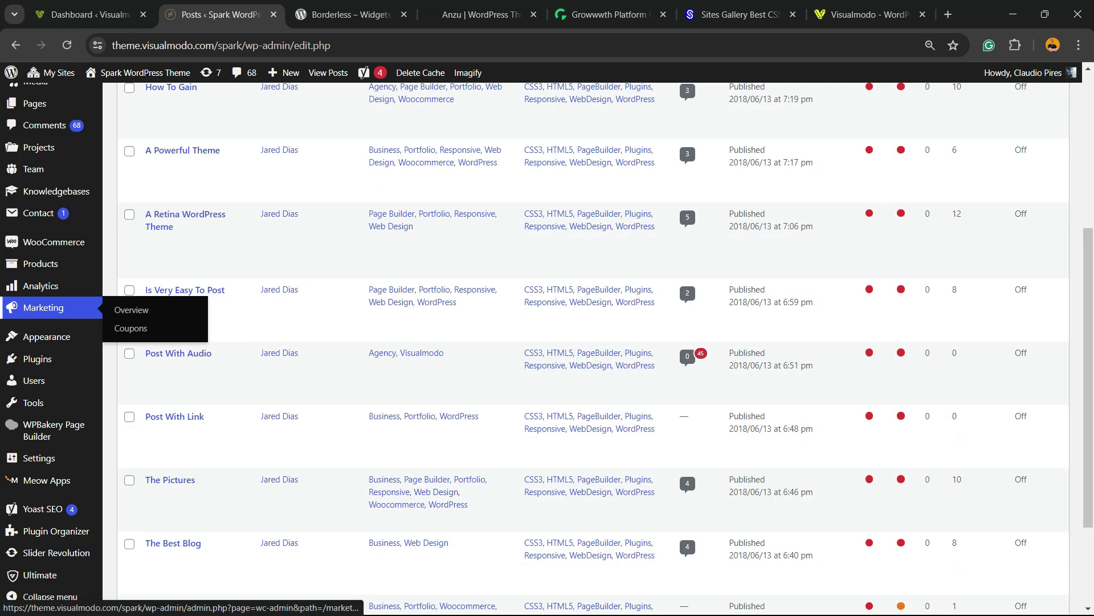
{"action": "mouse_move", "coordinate": [33, 403]}
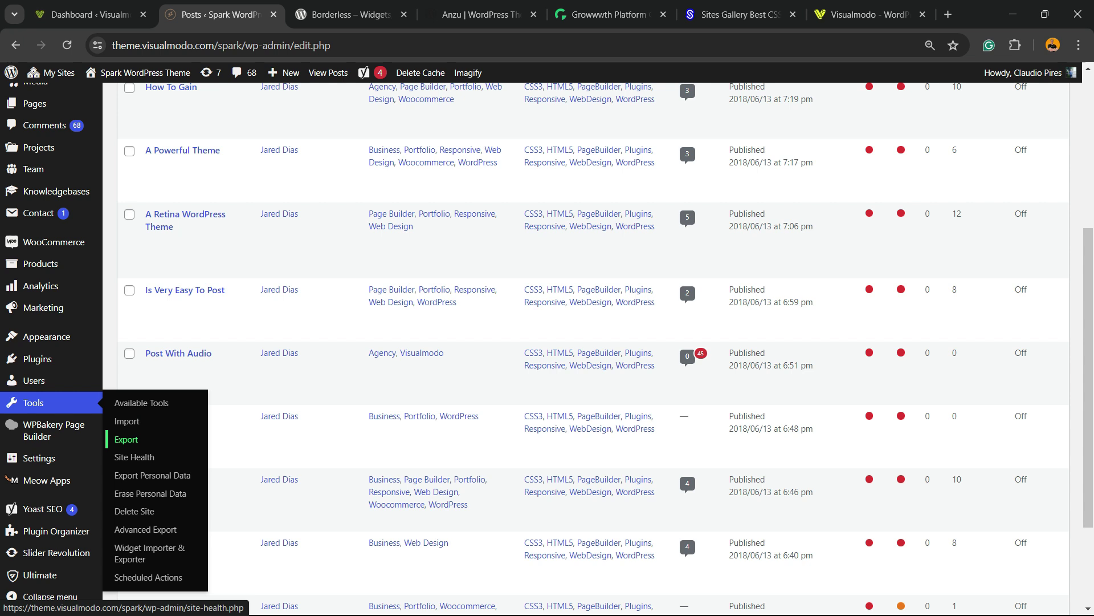
{"action": "left_click", "coordinate": [160, 440]}
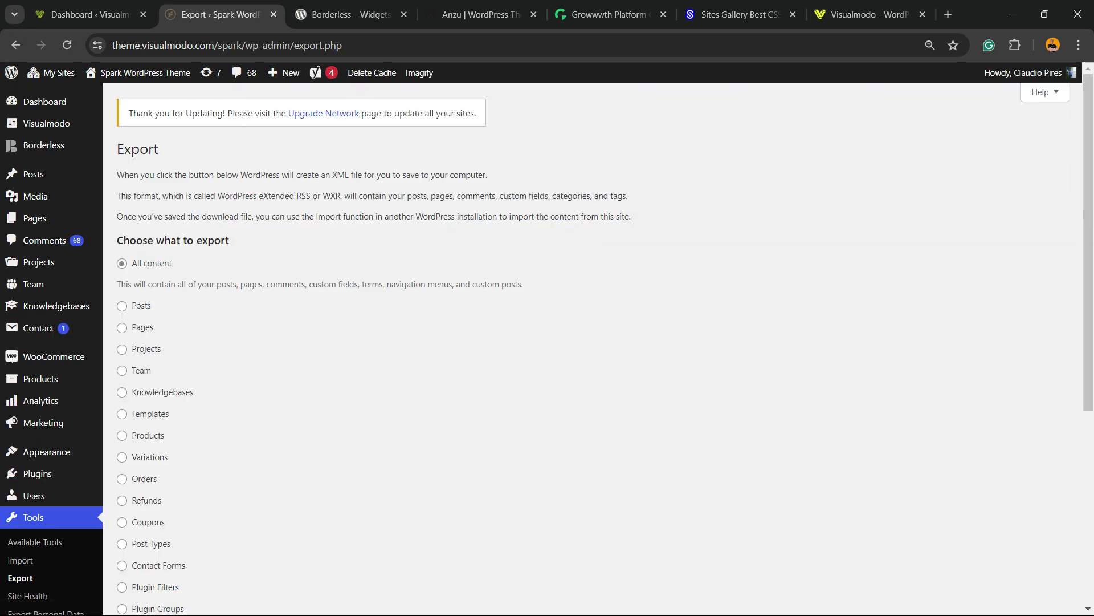
Step: Examine the content types offered for export, from All content down to Media
{"action": "key", "text": "ctrl+plus"}
{"action": "key", "text": "ctrl+plus"}
{"action": "scroll", "coordinate": [618, 342], "scroll_direction": "down", "scroll_amount": 2}
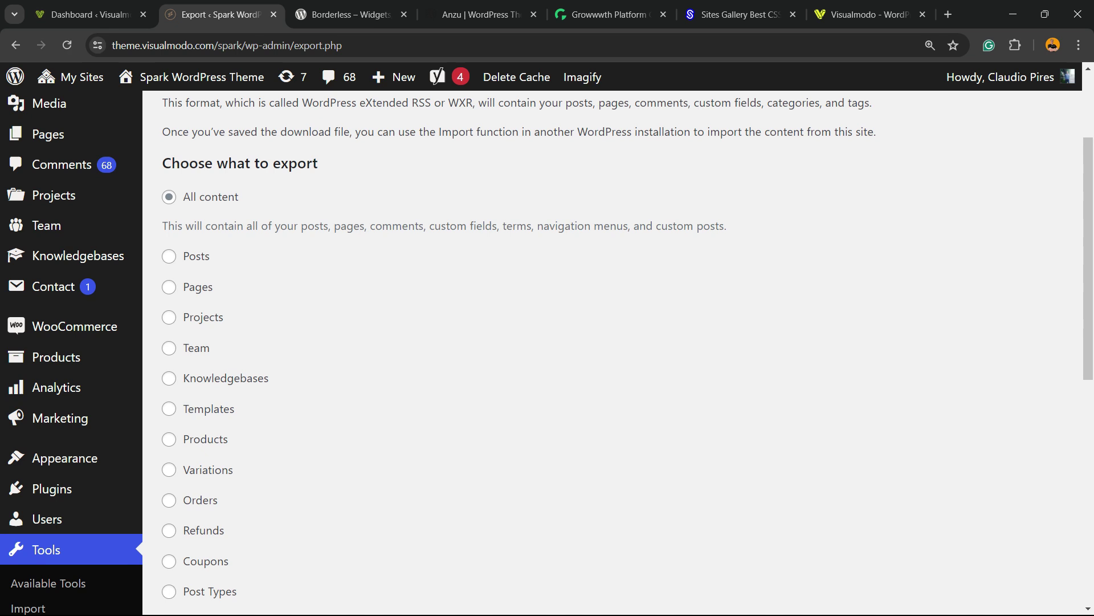
{"action": "scroll", "coordinate": [618, 342], "scroll_direction": "down", "scroll_amount": 2}
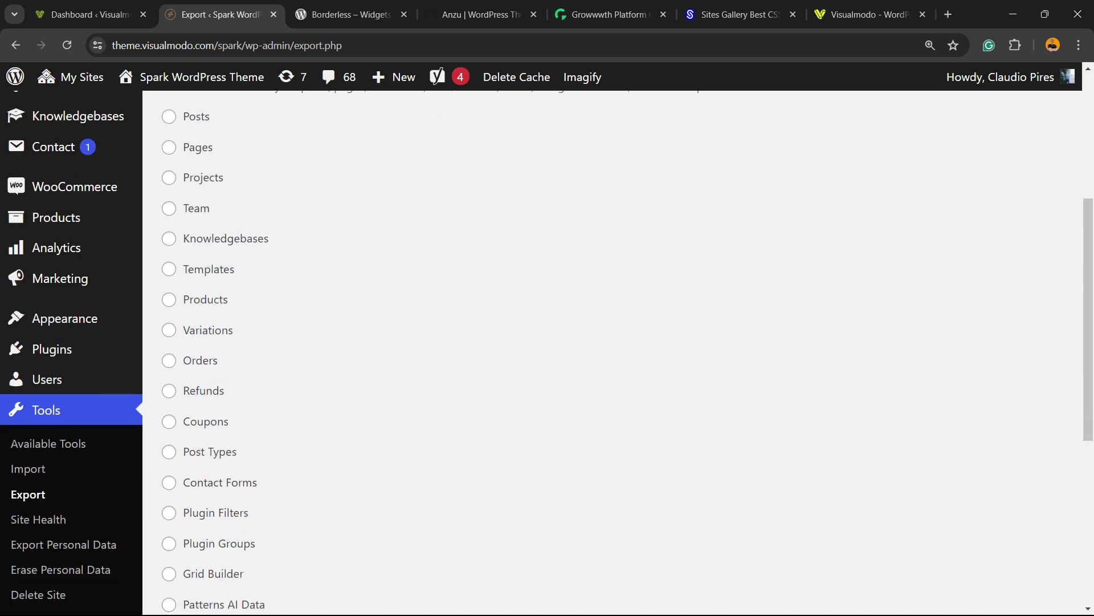
{"action": "scroll", "coordinate": [619, 342], "scroll_direction": "down", "scroll_amount": 5}
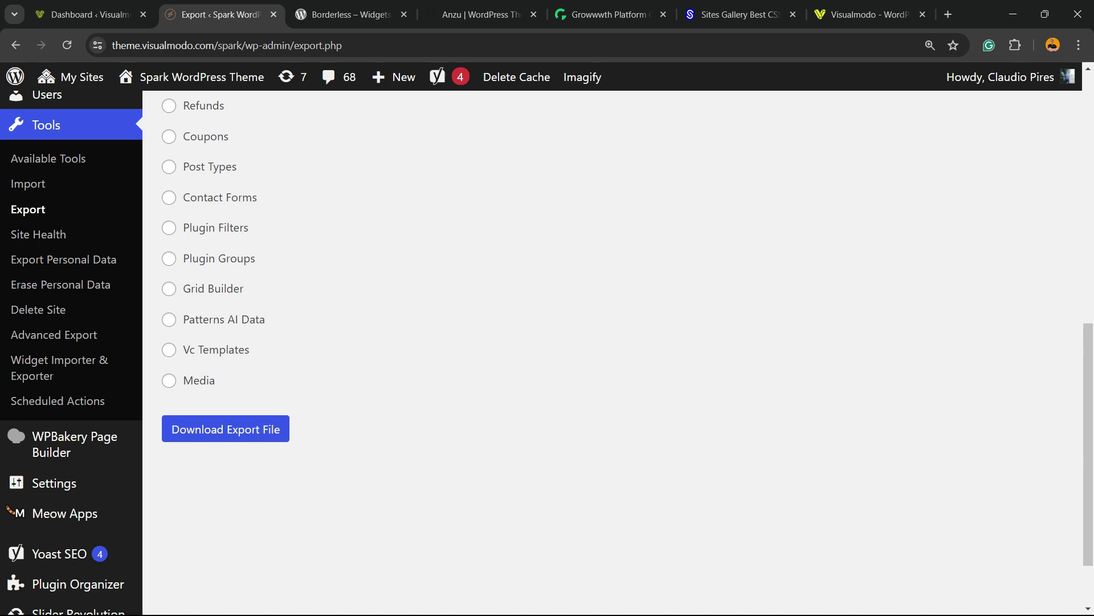
{"action": "scroll", "coordinate": [618, 342], "scroll_direction": "up", "scroll_amount": 2}
{"action": "scroll", "coordinate": [619, 342], "scroll_direction": "up", "scroll_amount": 2}
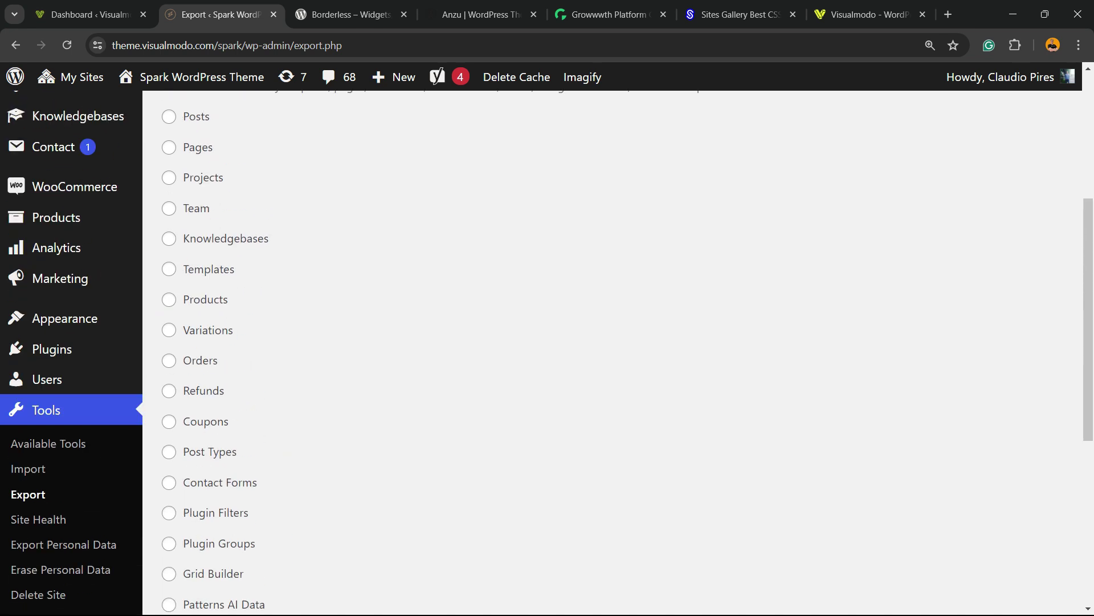
{"action": "scroll", "coordinate": [618, 342], "scroll_direction": "down", "scroll_amount": 2}
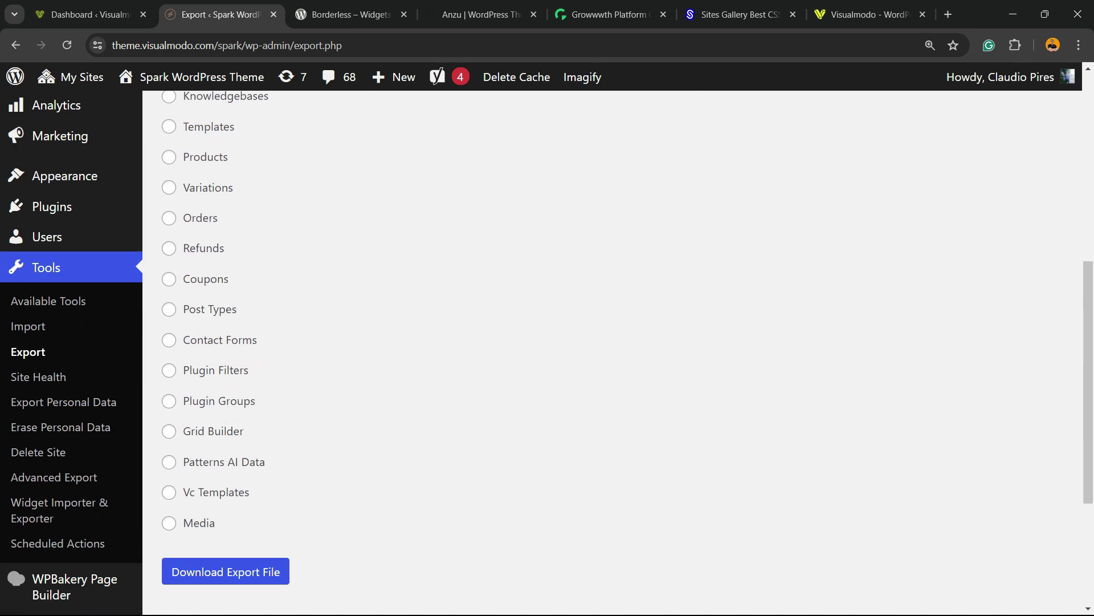
{"action": "scroll", "coordinate": [618, 342], "scroll_direction": "up", "scroll_amount": 5}
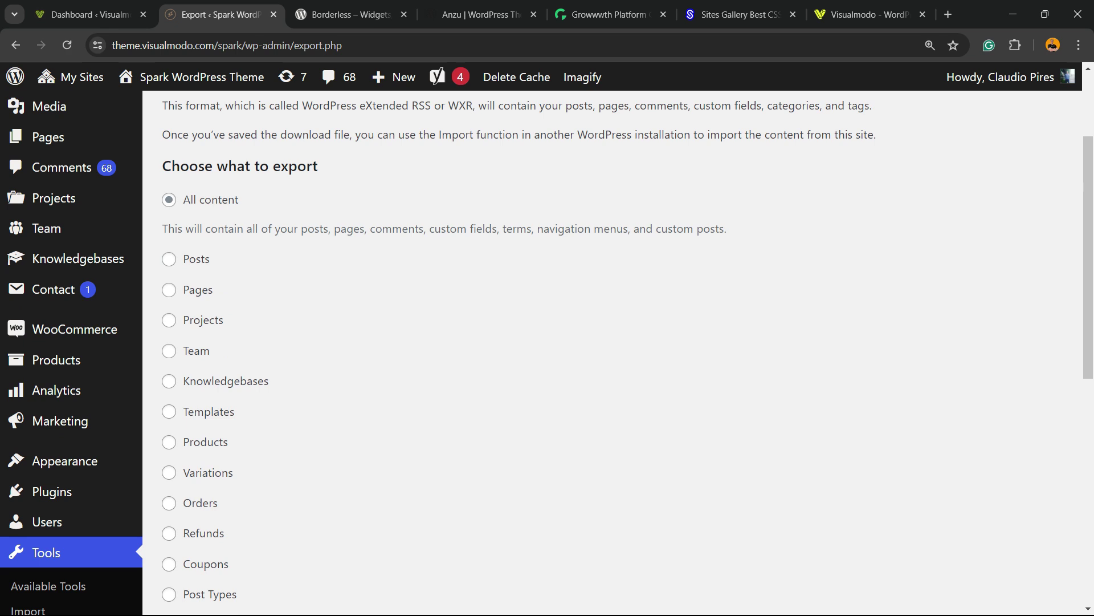
Step: Choose Posts as the content to export, with categories, authors and status at All and no start or end date selected
{"action": "left_click", "coordinate": [170, 259]}
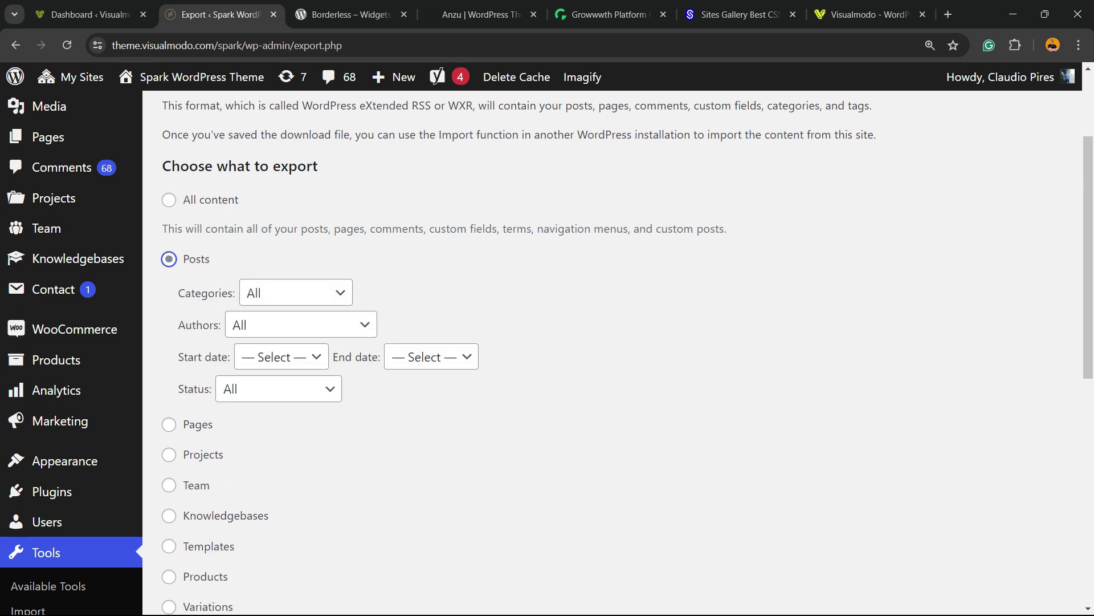
{"action": "left_click", "coordinate": [296, 293]}
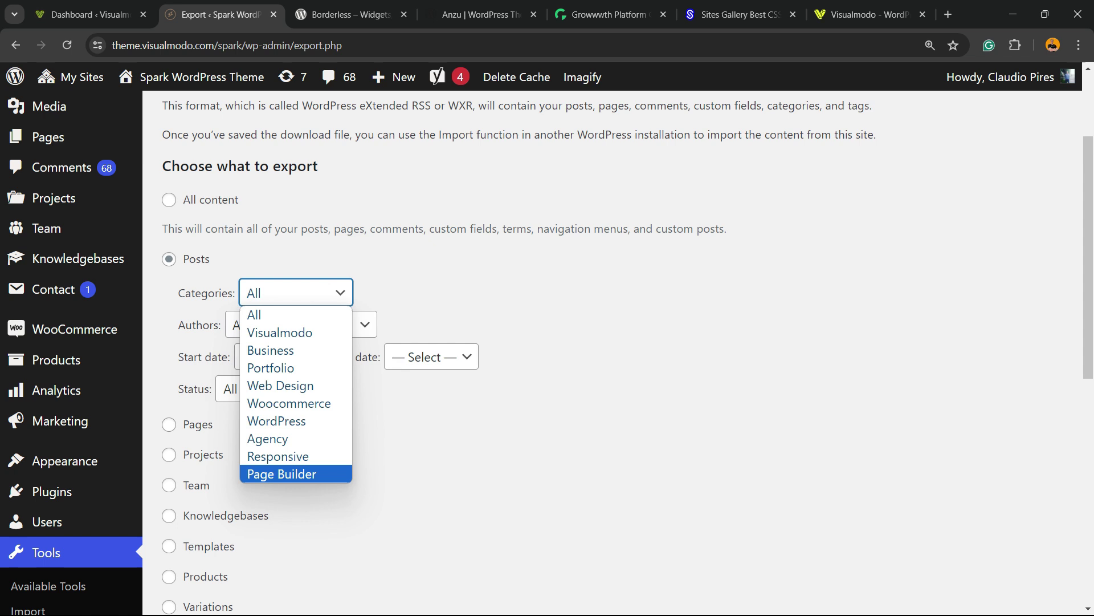
{"action": "left_click", "coordinate": [296, 316]}
{"action": "left_click", "coordinate": [300, 324]}
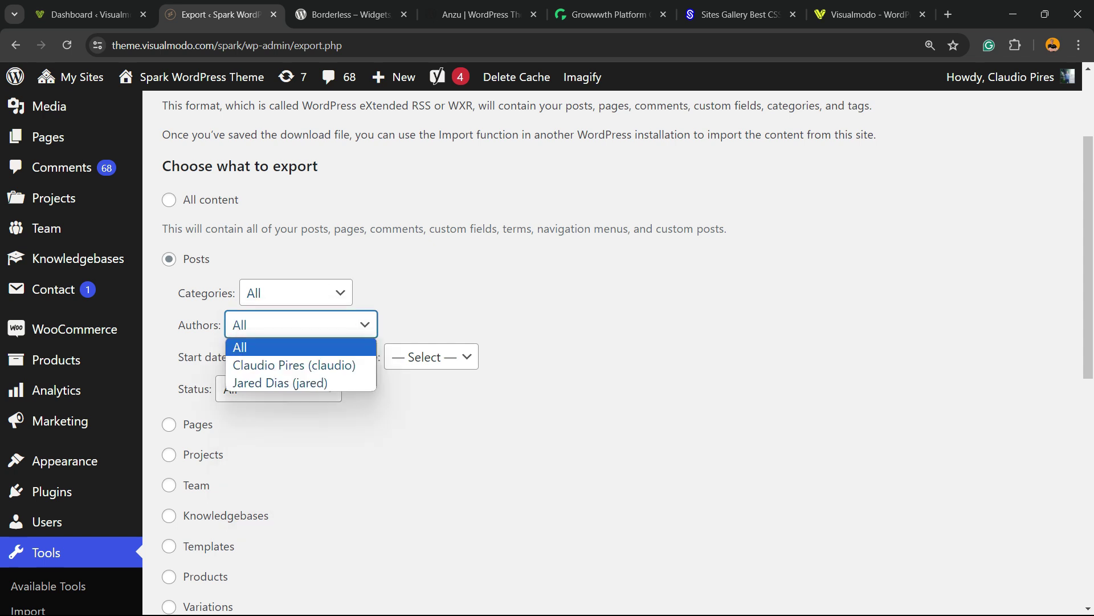
{"action": "left_click", "coordinate": [285, 348]}
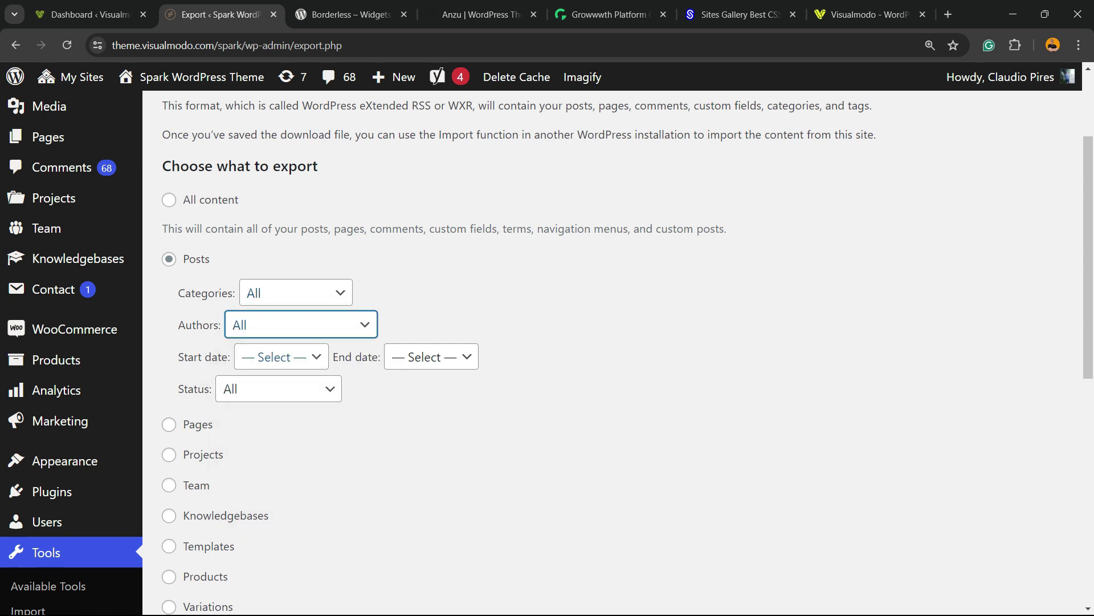
{"action": "left_click", "coordinate": [281, 357]}
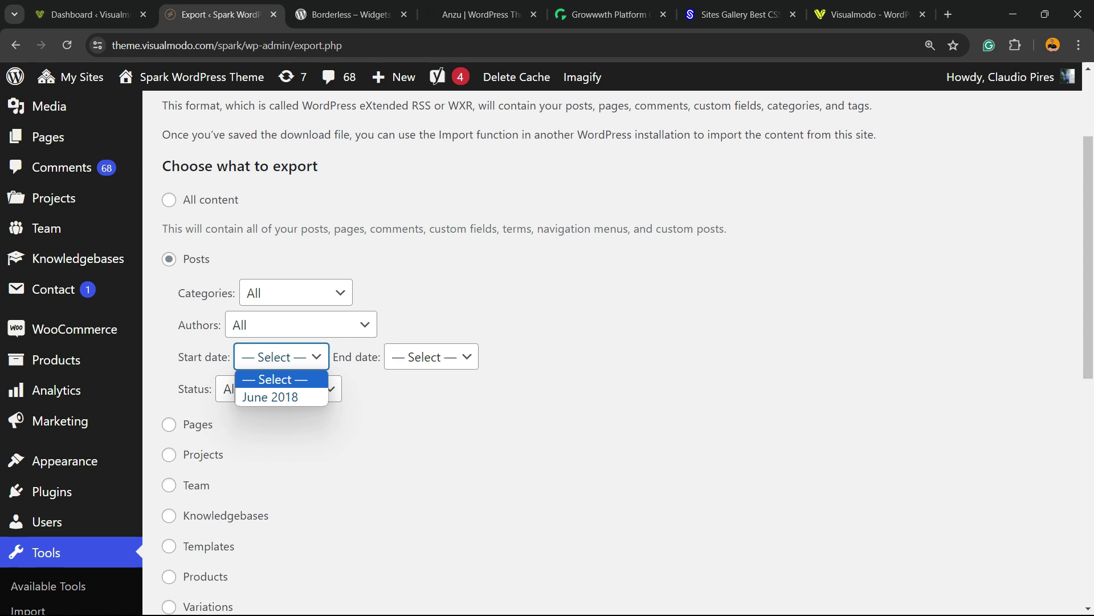
{"action": "left_click", "coordinate": [282, 358]}
{"action": "left_click", "coordinate": [432, 357]}
{"action": "left_click", "coordinate": [431, 358]}
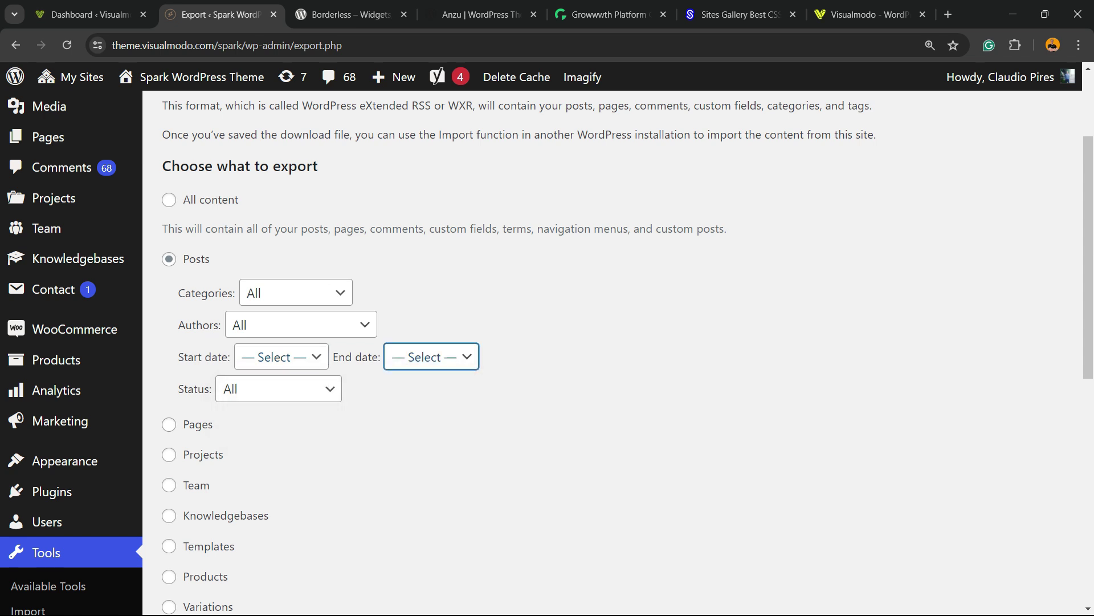
{"action": "left_click", "coordinate": [278, 389]}
{"action": "key", "text": "Escape"}
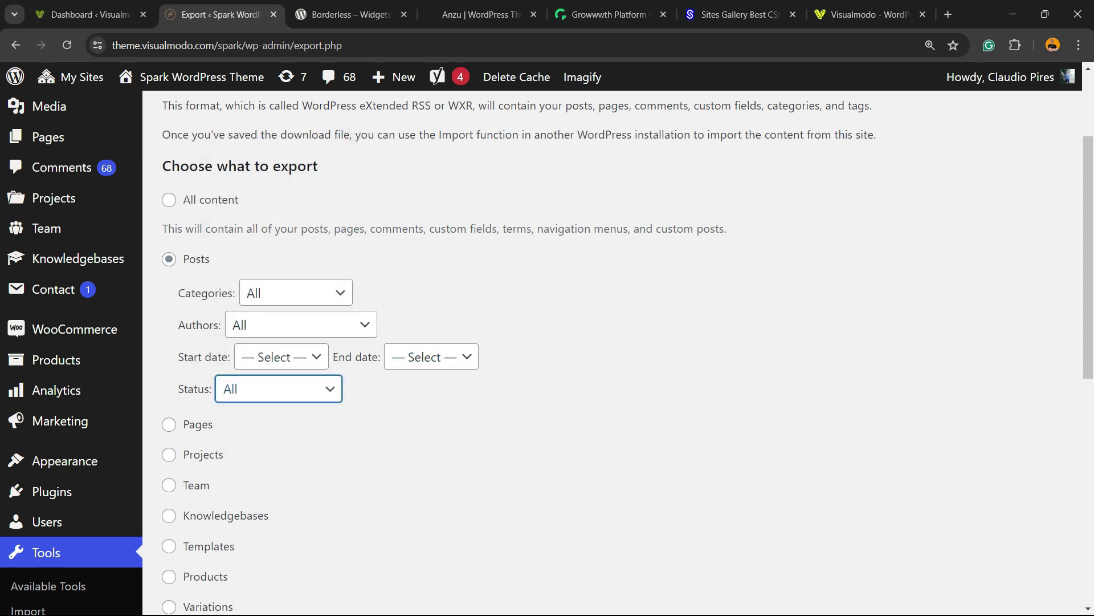
Step: Download the export file containing the Spark site's posts
{"action": "scroll", "coordinate": [613, 353], "scroll_direction": "down", "scroll_amount": 6}
{"action": "scroll", "coordinate": [613, 353], "scroll_direction": "up", "scroll_amount": 4}
{"action": "scroll", "coordinate": [613, 353], "scroll_direction": "down", "scroll_amount": 4}
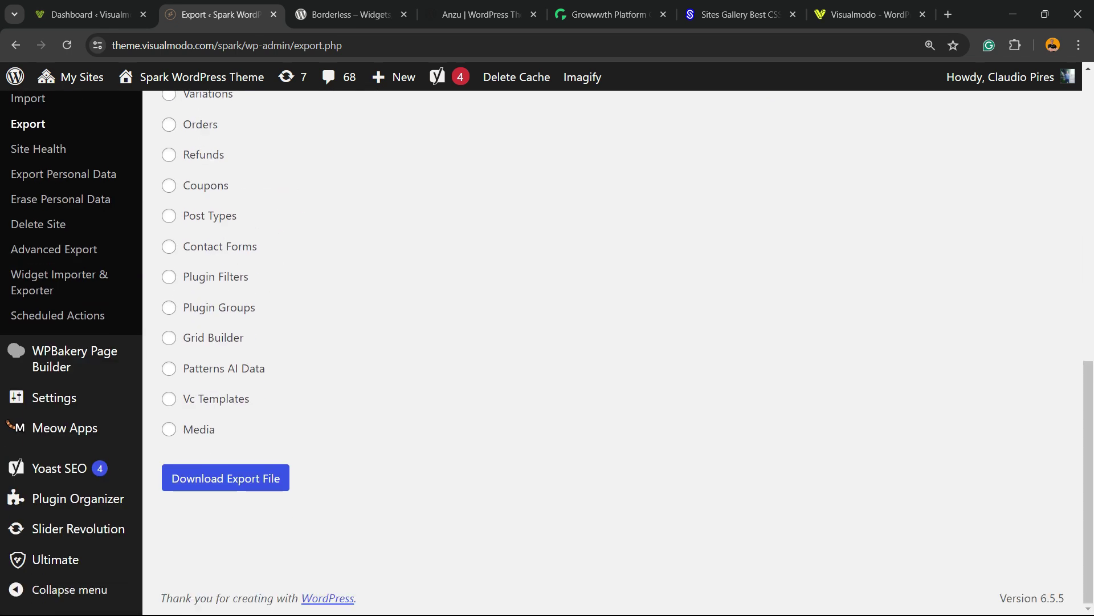
{"action": "left_click", "coordinate": [195, 481]}
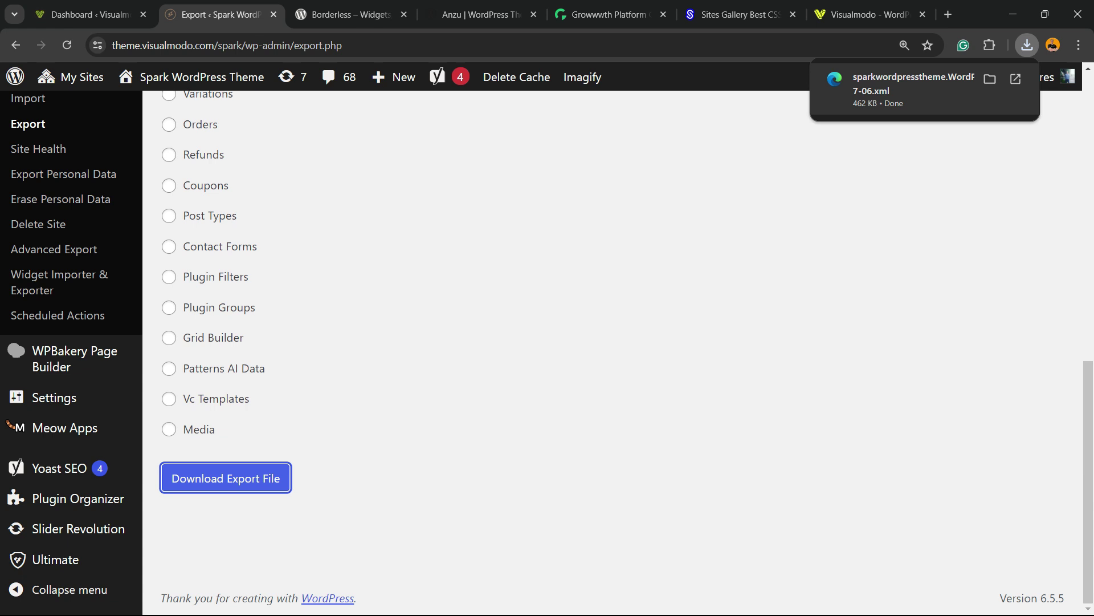
{"action": "key", "text": "ctrl"}
{"action": "key", "text": "ctrl"}
{"action": "key", "text": "ctrl"}
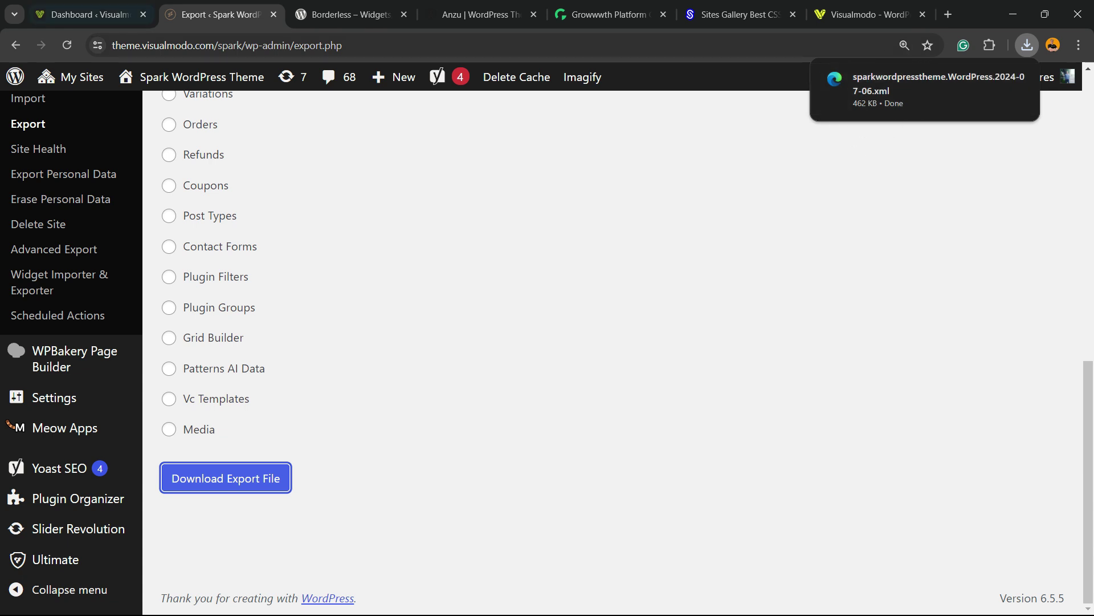
Step: Switch to the Visualmodo sandbox site's dashboard and open its Import tool
{"action": "left_click", "coordinate": [90, 15]}
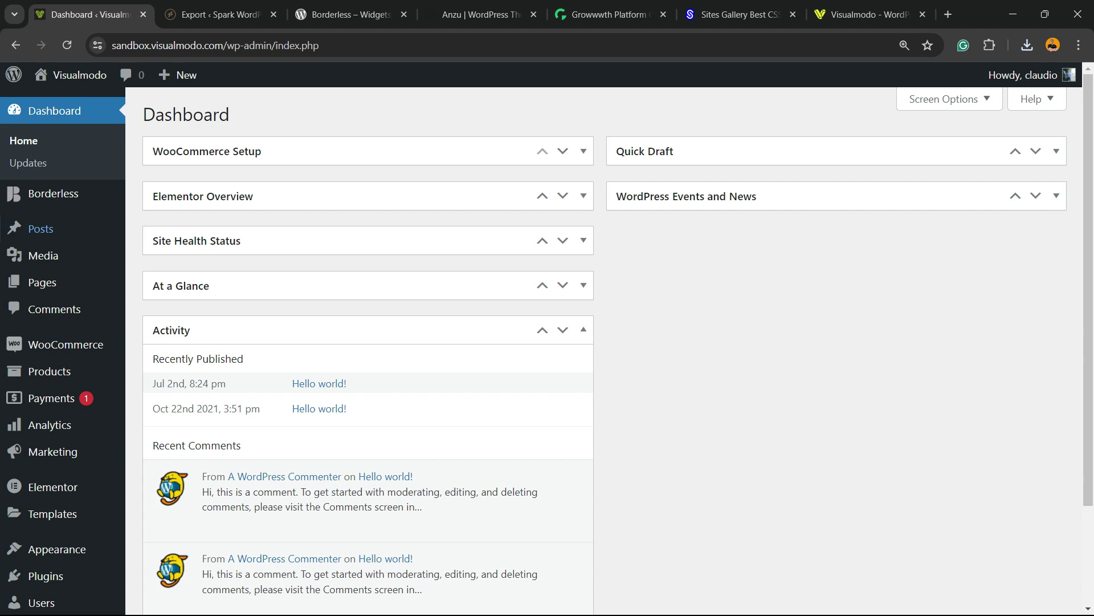
{"action": "scroll", "coordinate": [40, 282], "scroll_direction": "down", "scroll_amount": 2}
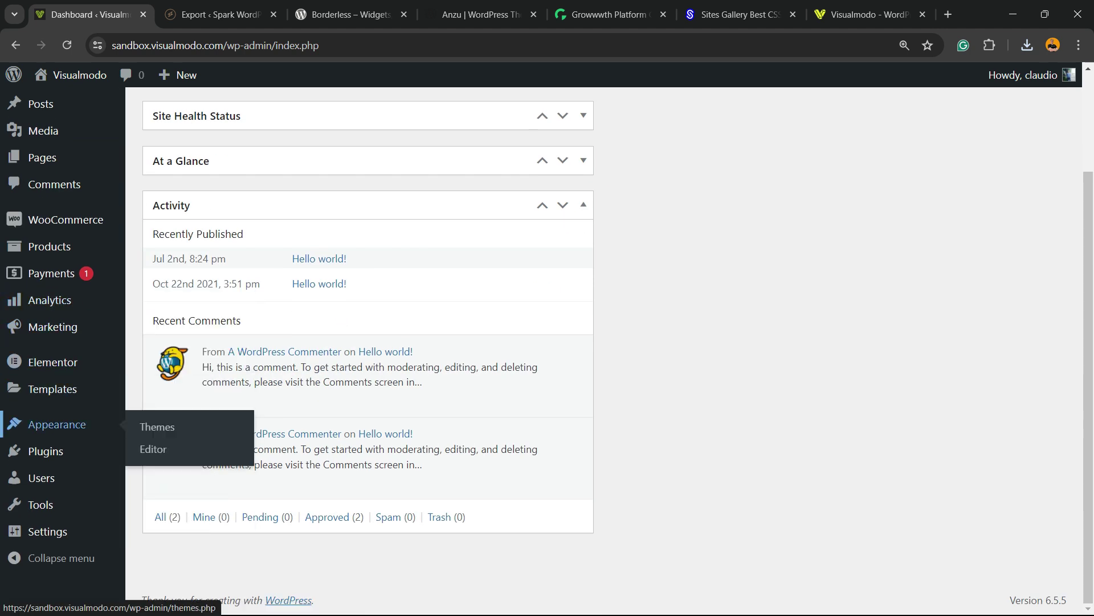
{"action": "mouse_move", "coordinate": [40, 505]}
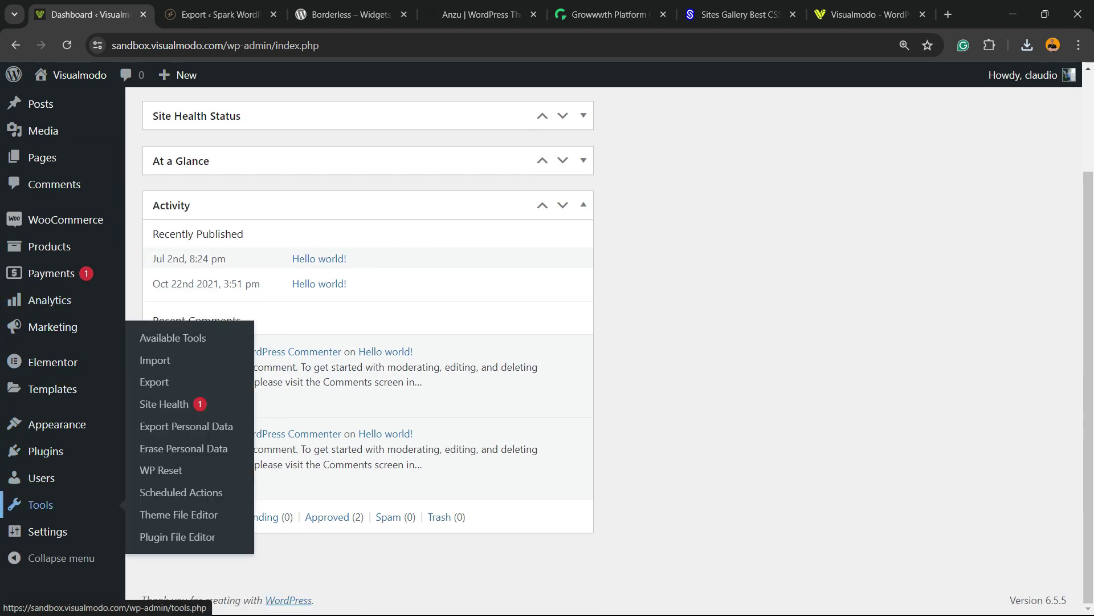
{"action": "left_click", "coordinate": [173, 362]}
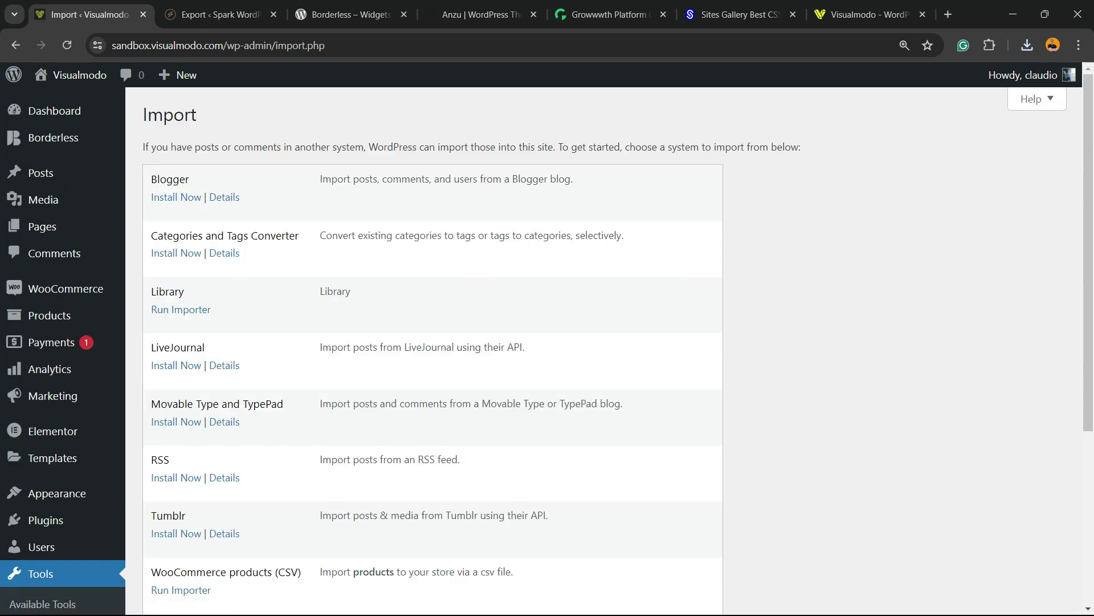
Step: Install the WordPress importer on the sandbox site and run it
{"action": "scroll", "coordinate": [180, 322], "scroll_direction": "down", "scroll_amount": 5}
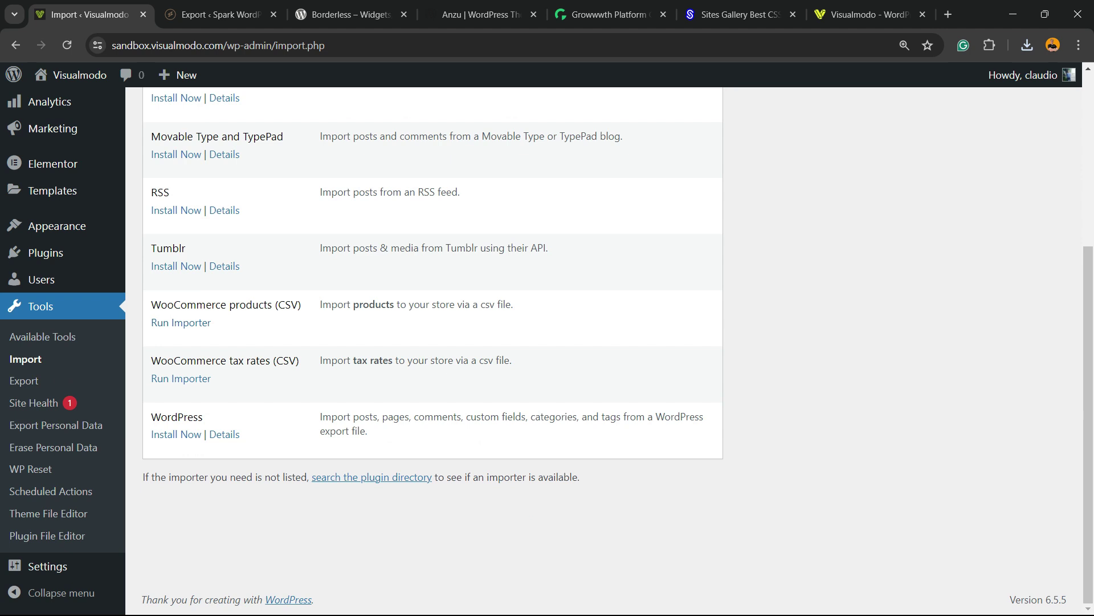
{"action": "left_click_drag", "start_coordinate": [204, 416], "coordinate": [150, 417]}
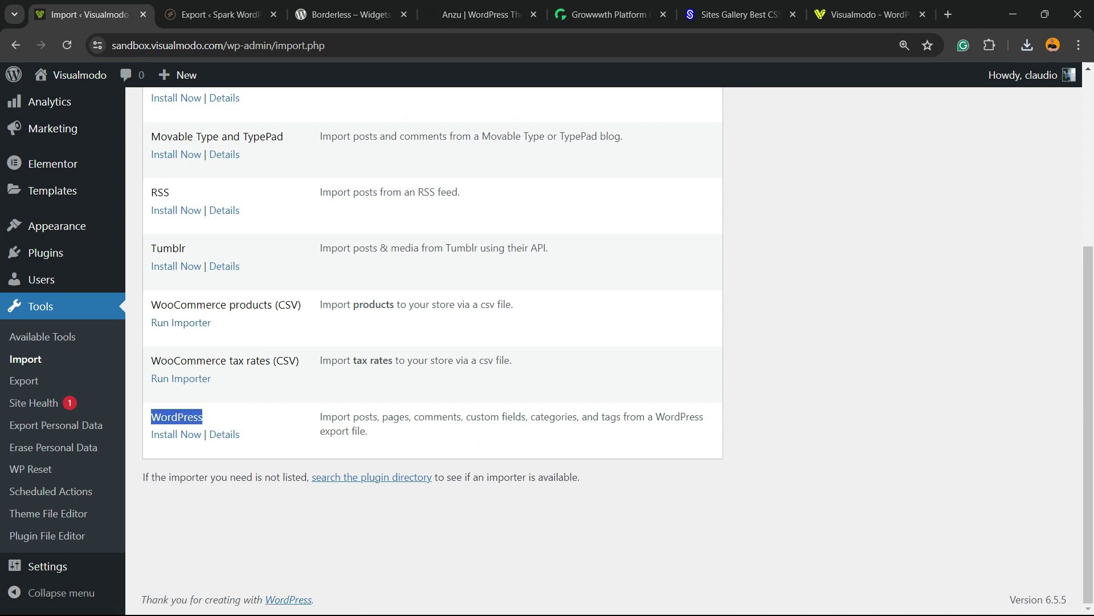
{"action": "left_click", "coordinate": [176, 434]}
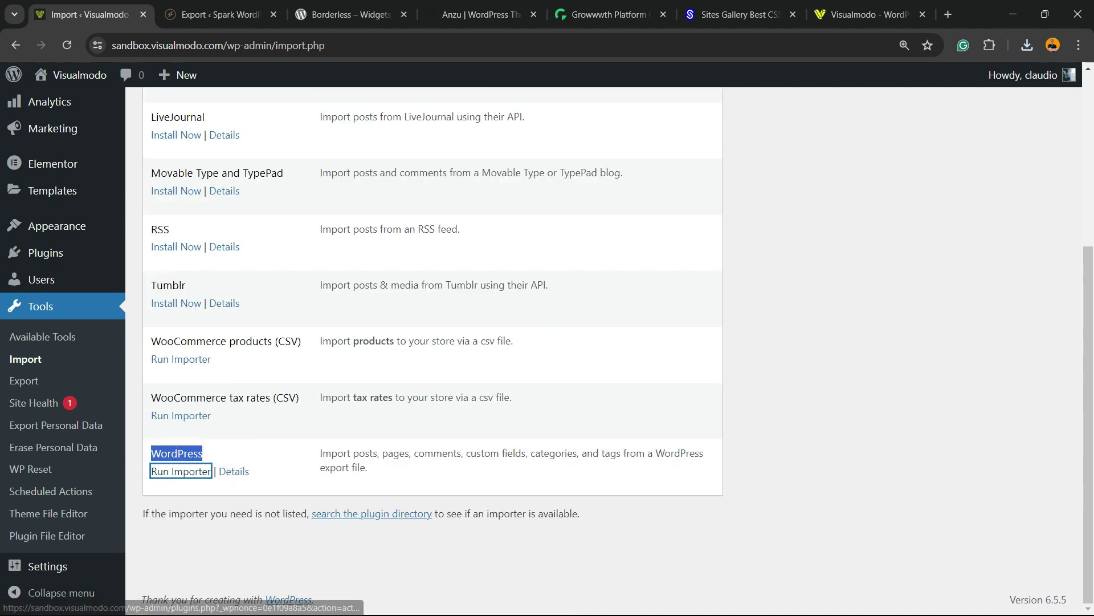
{"action": "left_click", "coordinate": [170, 472]}
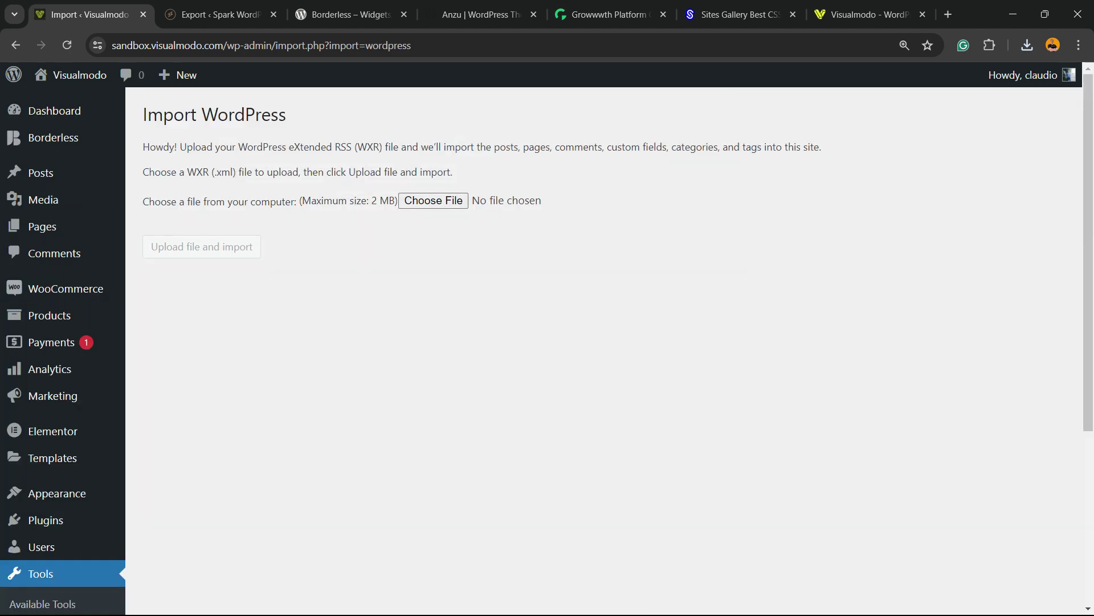
Step: Choose the export file sparkwordpresstheme.WordPress.2024-07-06 from the Downloads folder as the file to import
{"action": "left_click", "coordinate": [433, 200]}
{"action": "left_click", "coordinate": [65, 139]}
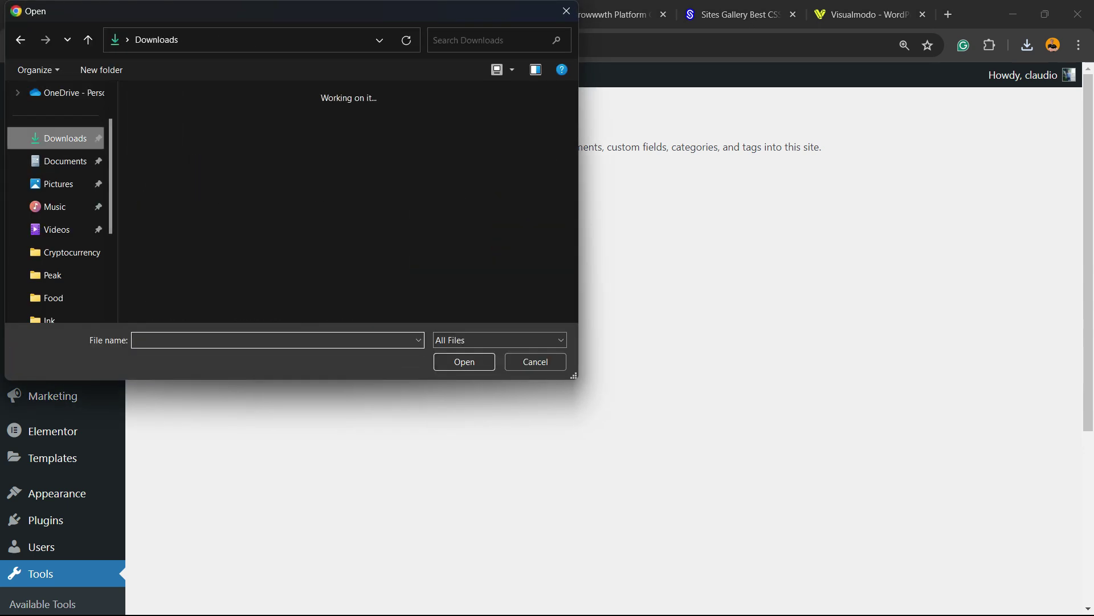
{"action": "left_click", "coordinate": [164, 153]}
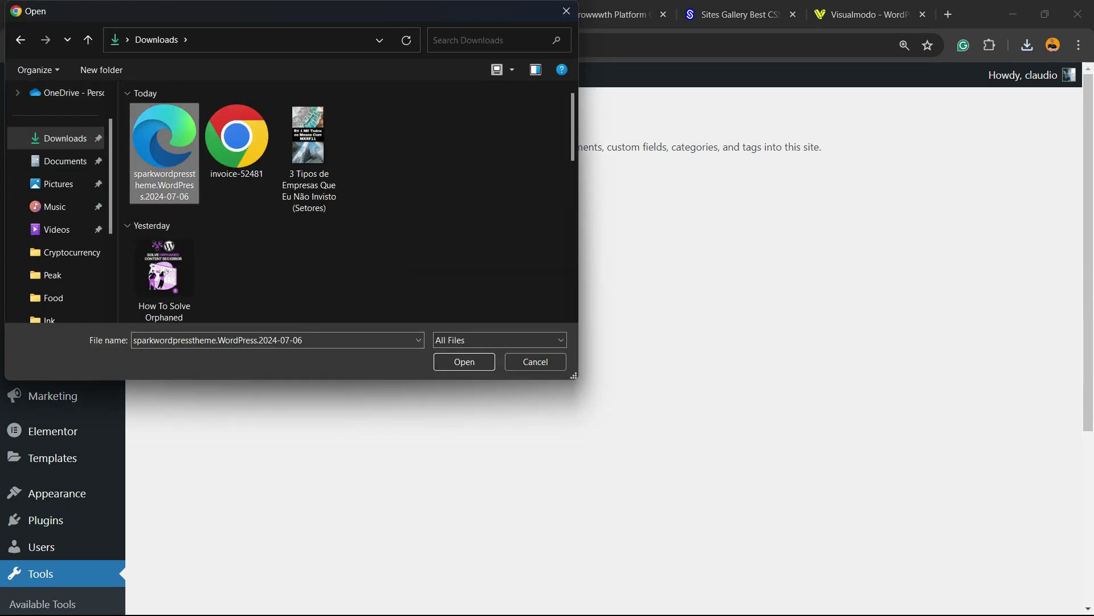
{"action": "left_click", "coordinate": [464, 361]}
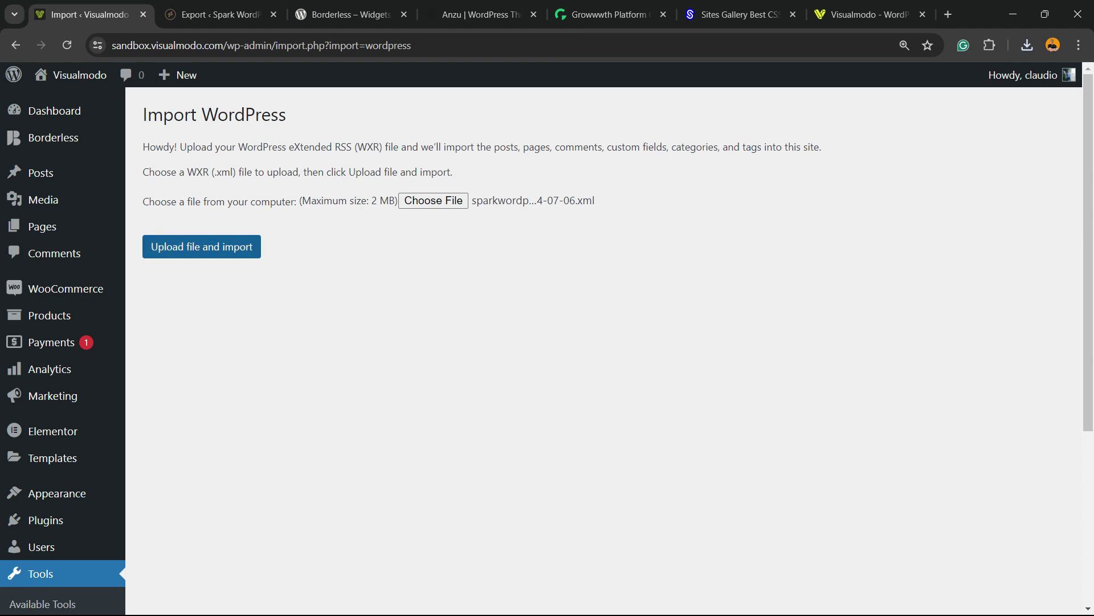
Step: Upload the chosen file and run the import with the option to download and import file attachments
{"action": "left_click", "coordinate": [202, 246]}
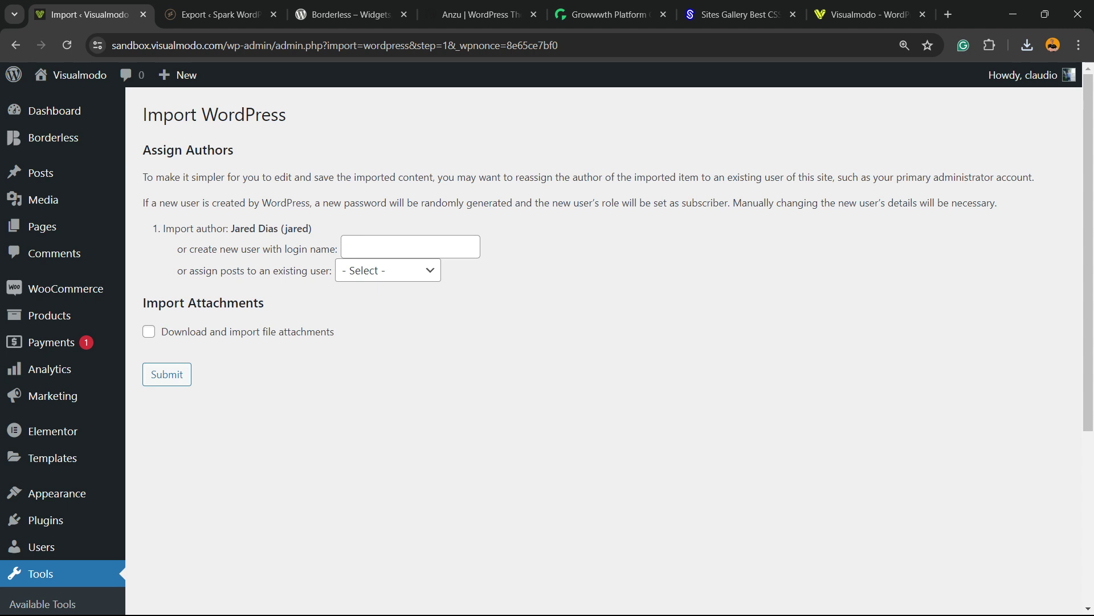
{"action": "left_click", "coordinate": [149, 331]}
{"action": "left_click", "coordinate": [167, 374]}
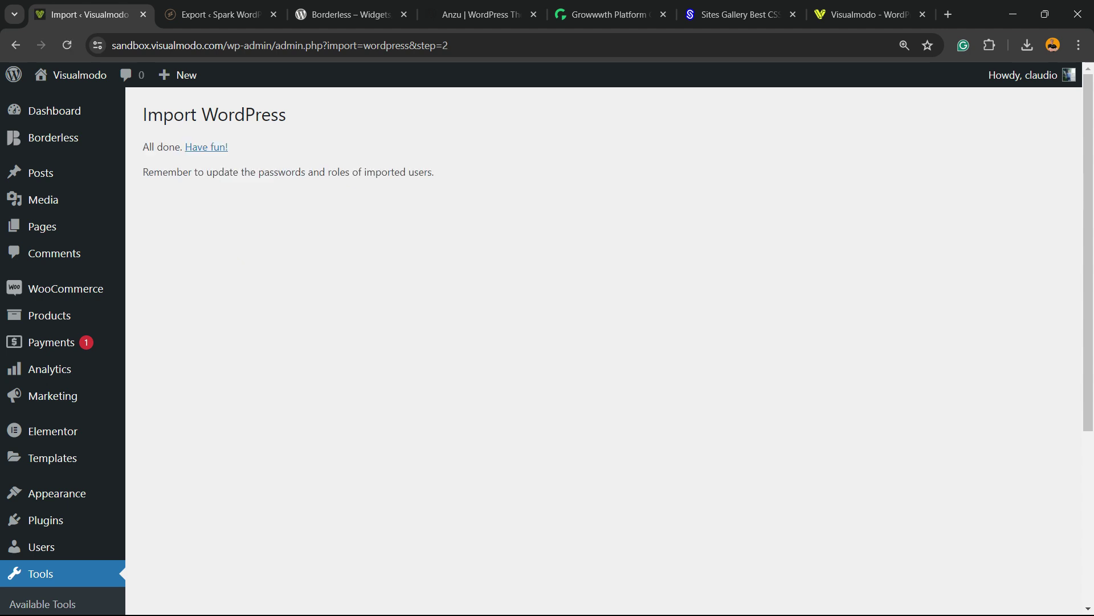
Step: Open the sandbox site's list of all posts and check the imported posts with their authors, categories and tags
{"action": "key", "text": "ctrl+plus"}
{"action": "key", "text": "ctrl+plus"}
{"action": "left_click", "coordinate": [46, 187]}
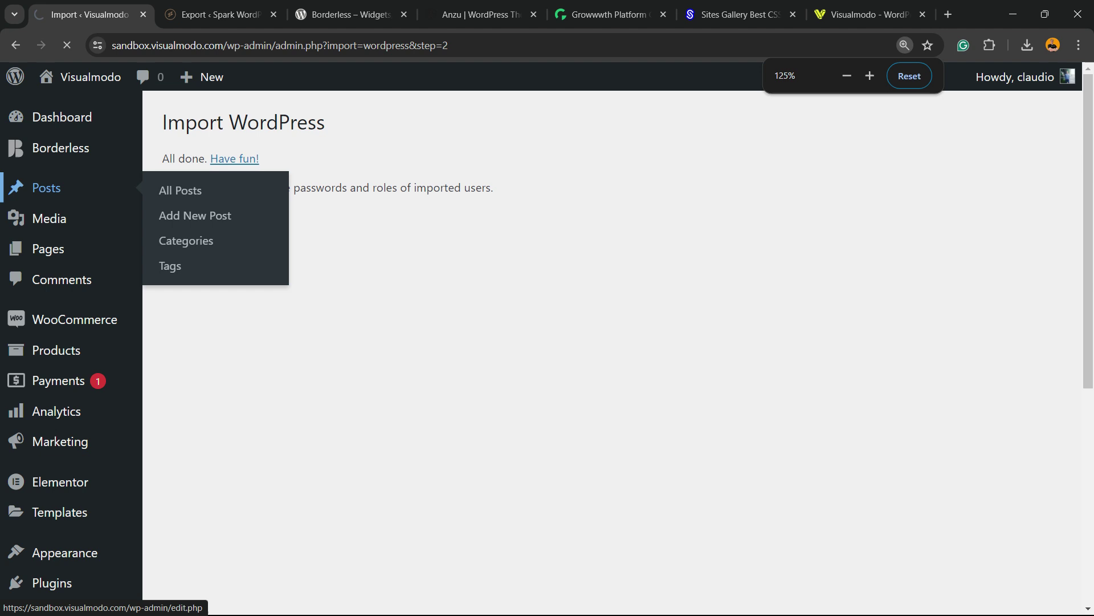
{"action": "scroll", "coordinate": [342, 273], "scroll_direction": "down", "scroll_amount": 2}
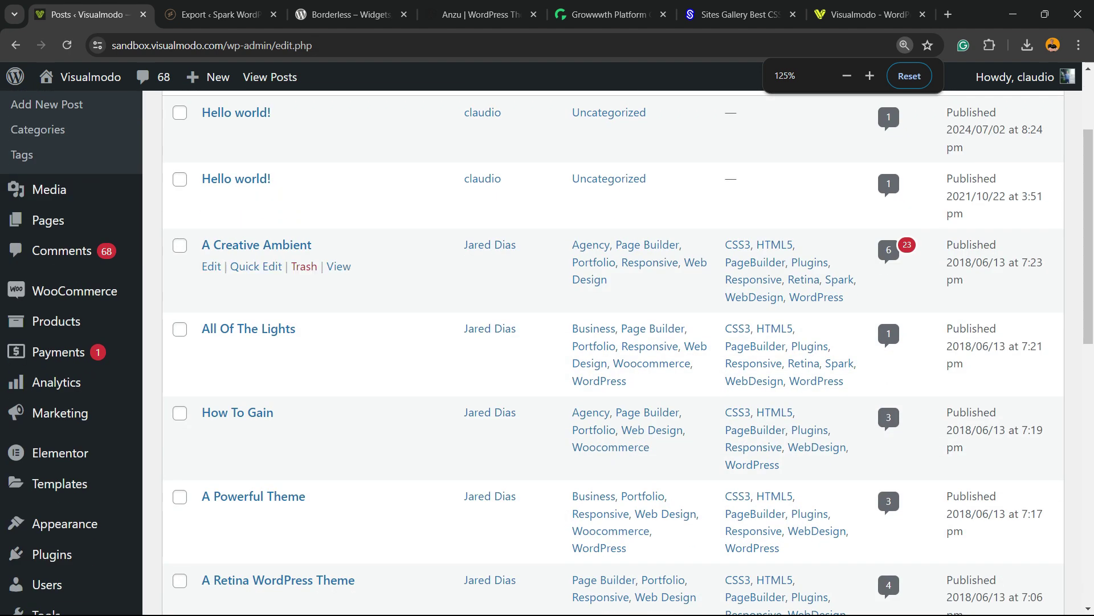
{"action": "scroll", "coordinate": [399, 285], "scroll_direction": "down", "scroll_amount": 10}
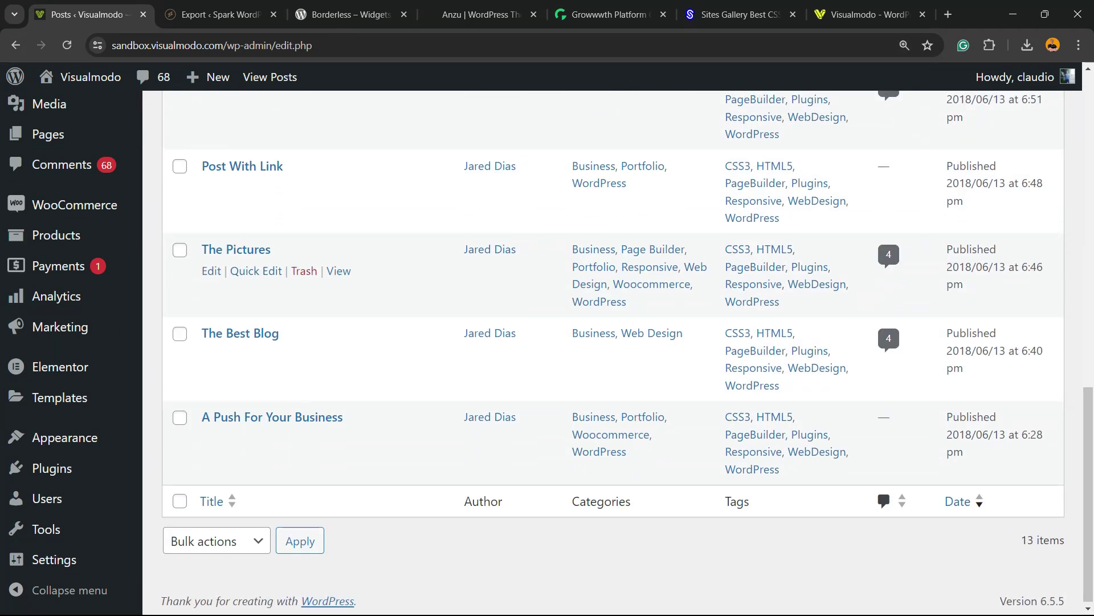
{"action": "scroll", "coordinate": [342, 274], "scroll_direction": "up", "scroll_amount": 10}
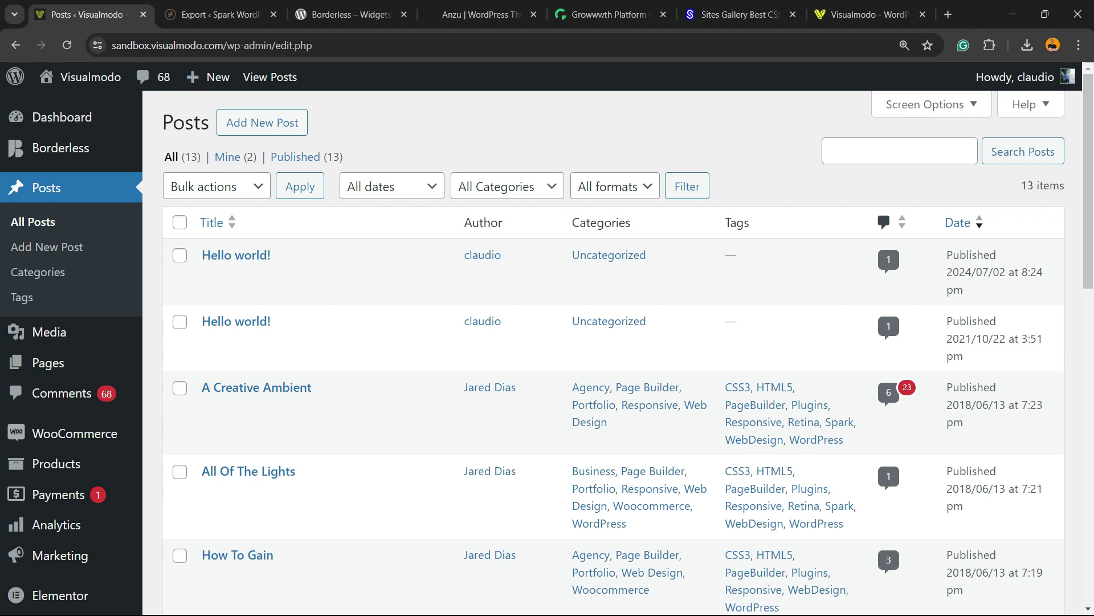
Step: Switch to the Borderless plugin page on WordPress.org and review its description and plugin details
{"action": "left_click", "coordinate": [351, 15]}
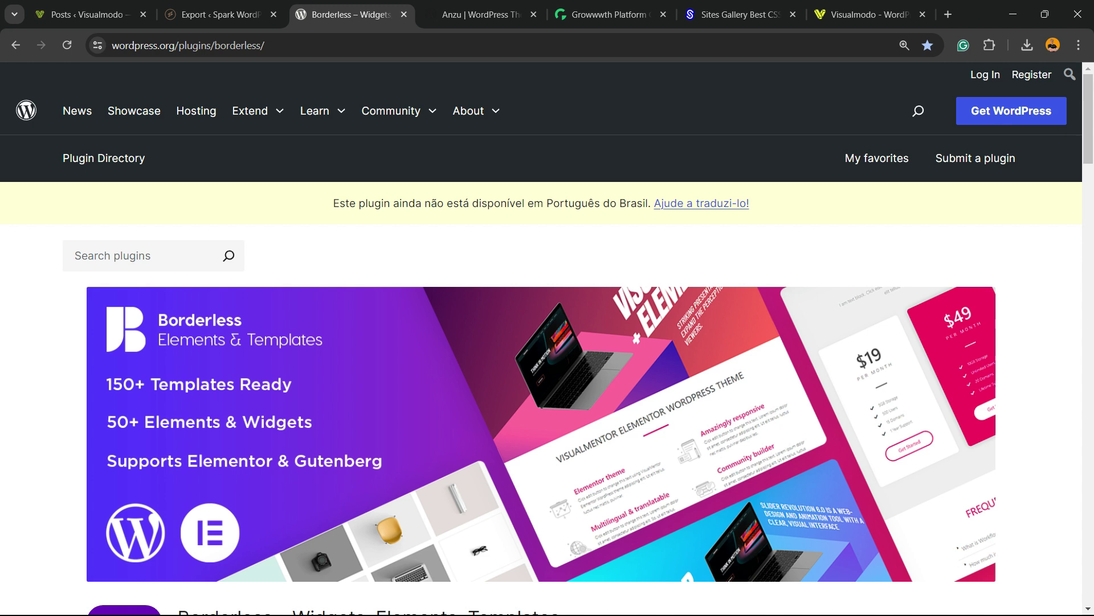
{"action": "scroll", "coordinate": [542, 342], "scroll_direction": "down", "scroll_amount": 3}
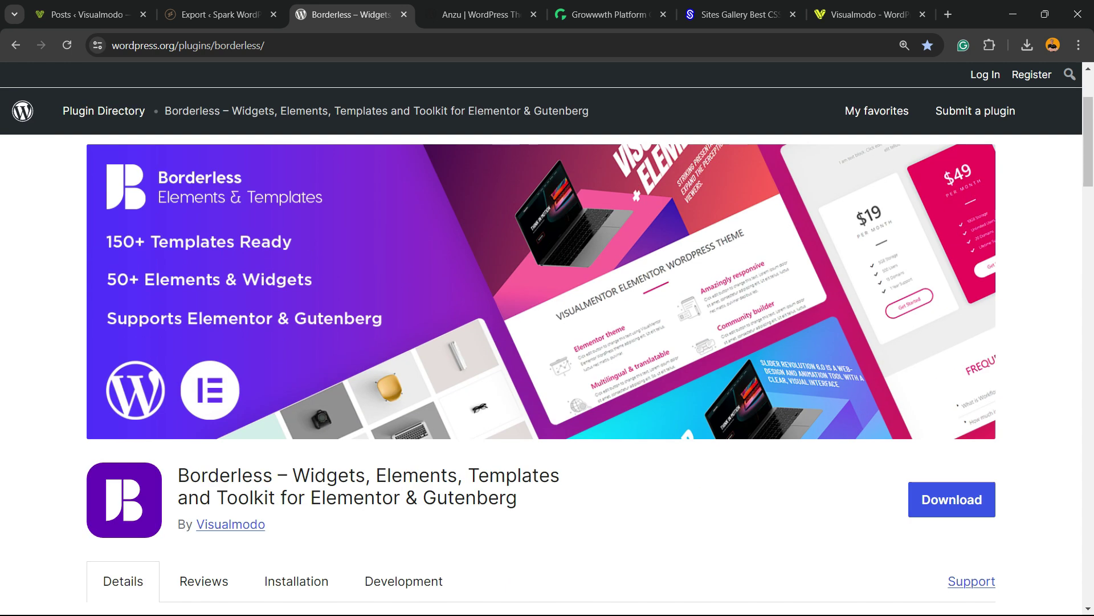
{"action": "scroll", "coordinate": [547, 342], "scroll_direction": "down", "scroll_amount": 6}
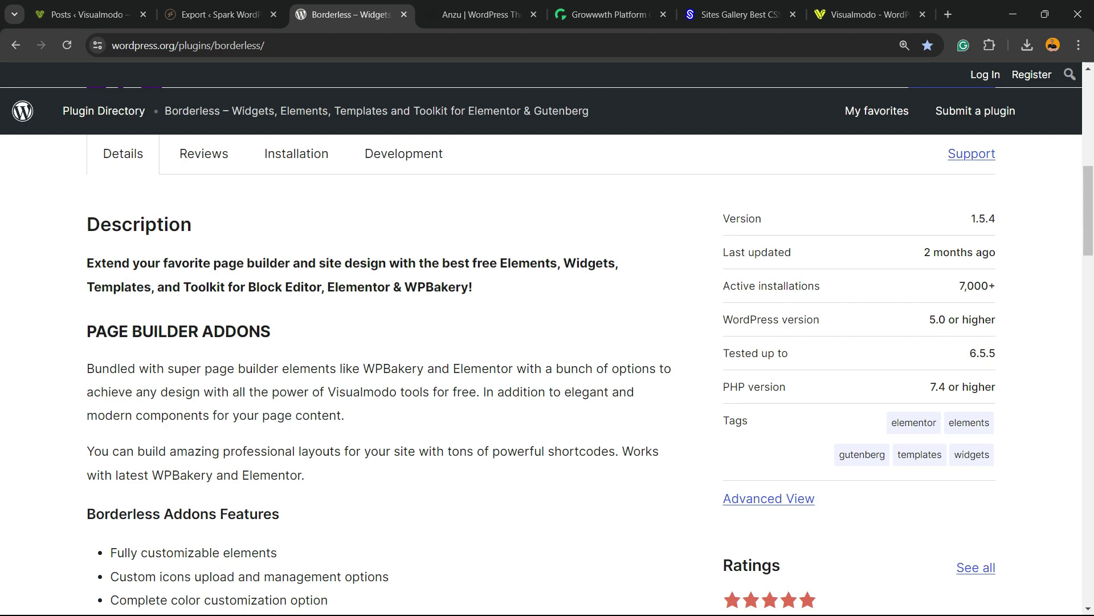
{"action": "scroll", "coordinate": [547, 374], "scroll_direction": "down", "scroll_amount": 5}
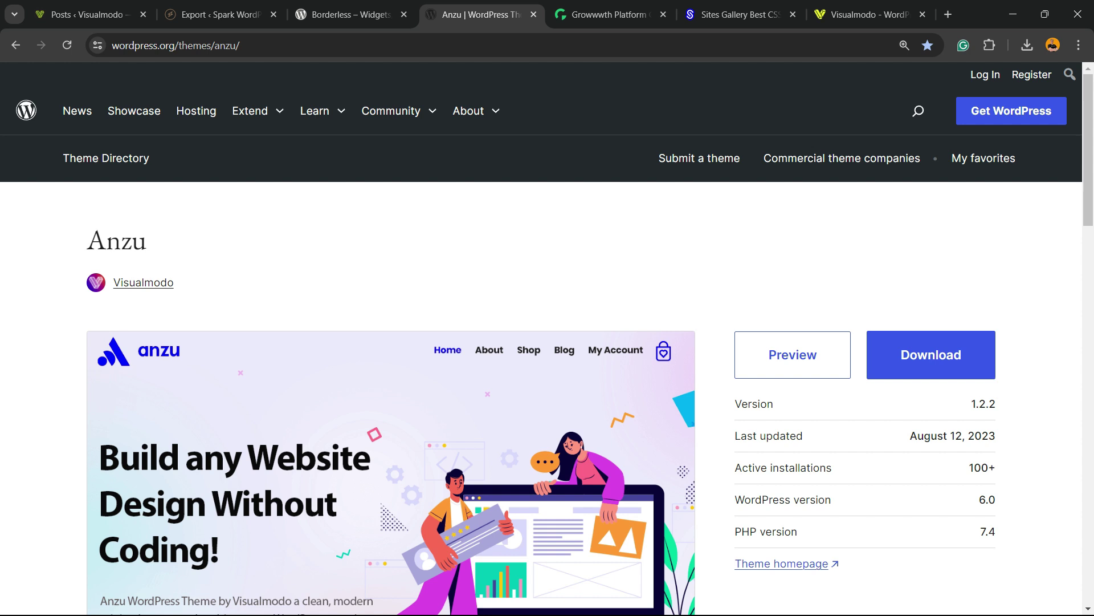
Step: Switch to the Growwwth site and look through its featured websites and their publishing offers
{"action": "key", "text": "ctrl+Tab"}
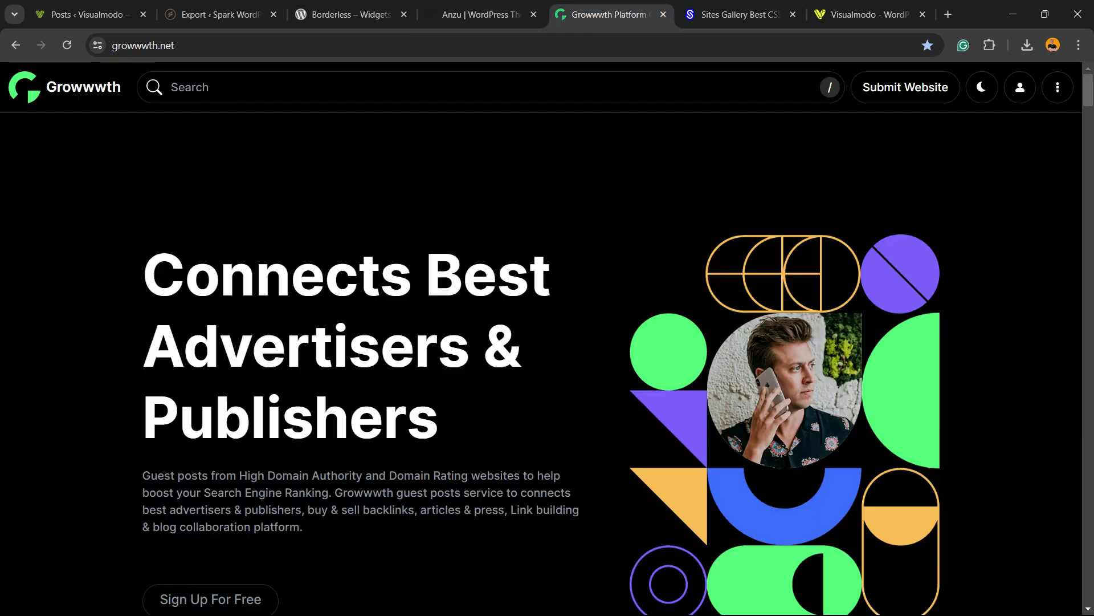
{"action": "scroll", "coordinate": [542, 357], "scroll_direction": "down", "scroll_amount": 10}
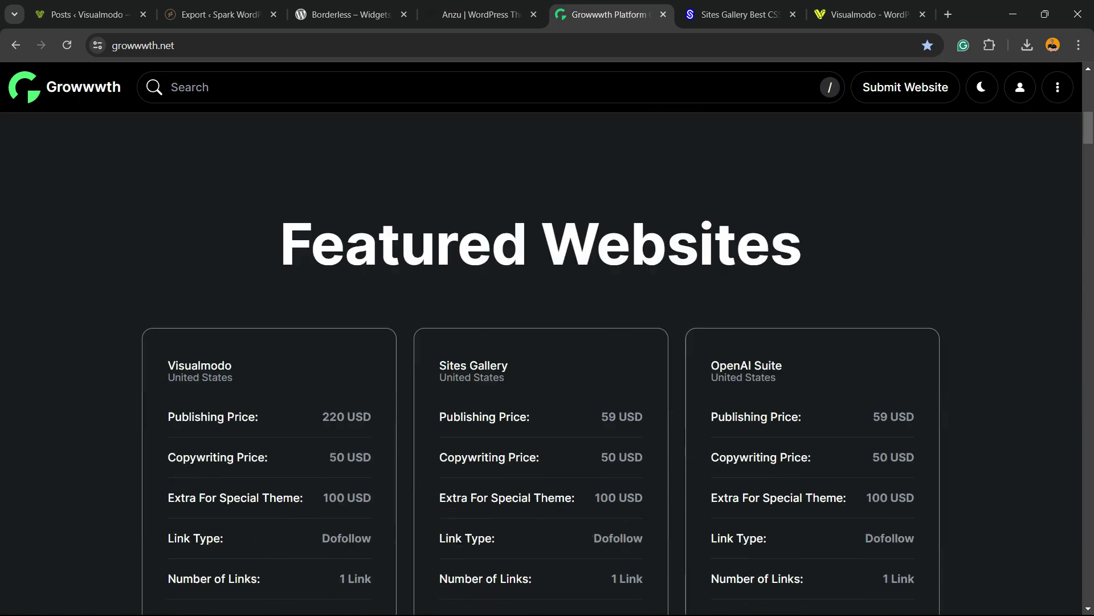
{"action": "scroll", "coordinate": [541, 358], "scroll_direction": "down", "scroll_amount": 15}
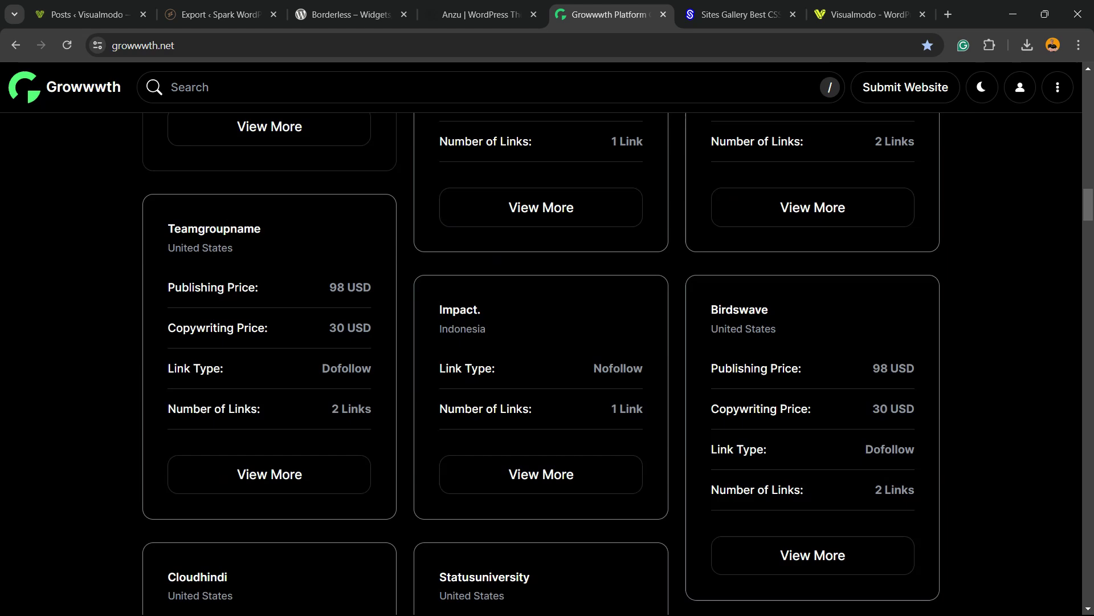
{"action": "scroll", "coordinate": [542, 357], "scroll_direction": "down", "scroll_amount": 15}
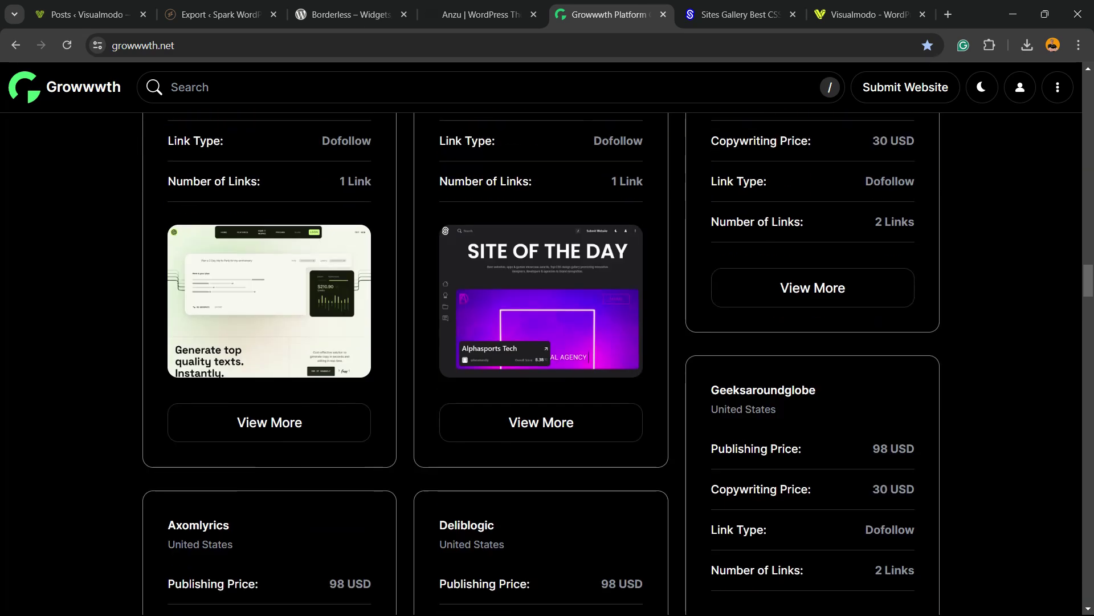
Step: Switch to the Sites Gallery site and look through the showcased websites on its homepage
{"action": "left_click", "coordinate": [736, 14]}
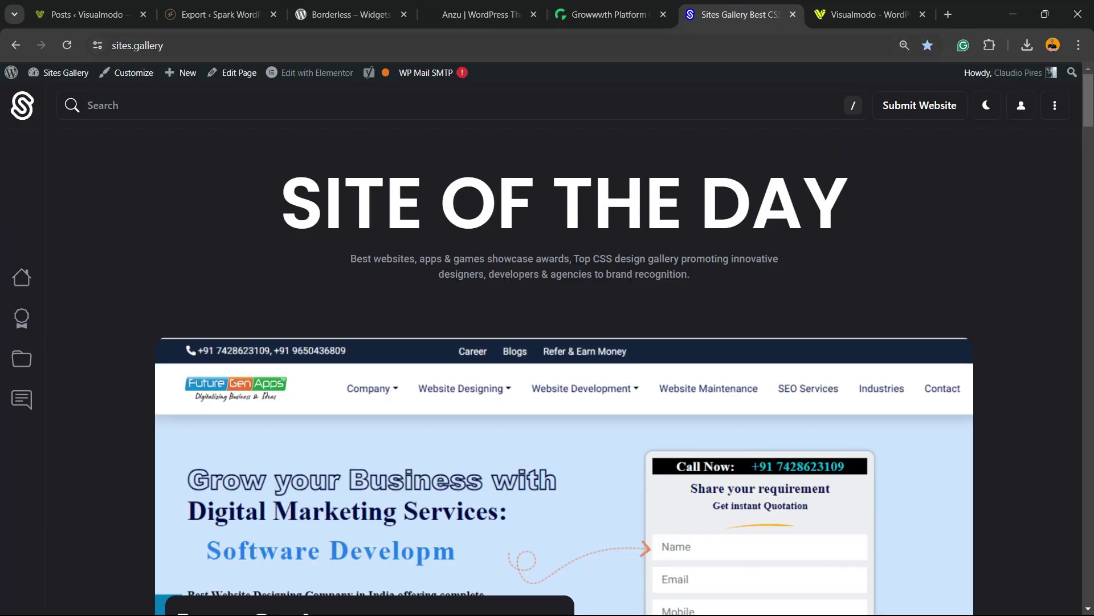
{"action": "scroll", "coordinate": [291, 228], "scroll_direction": "down", "scroll_amount": 12}
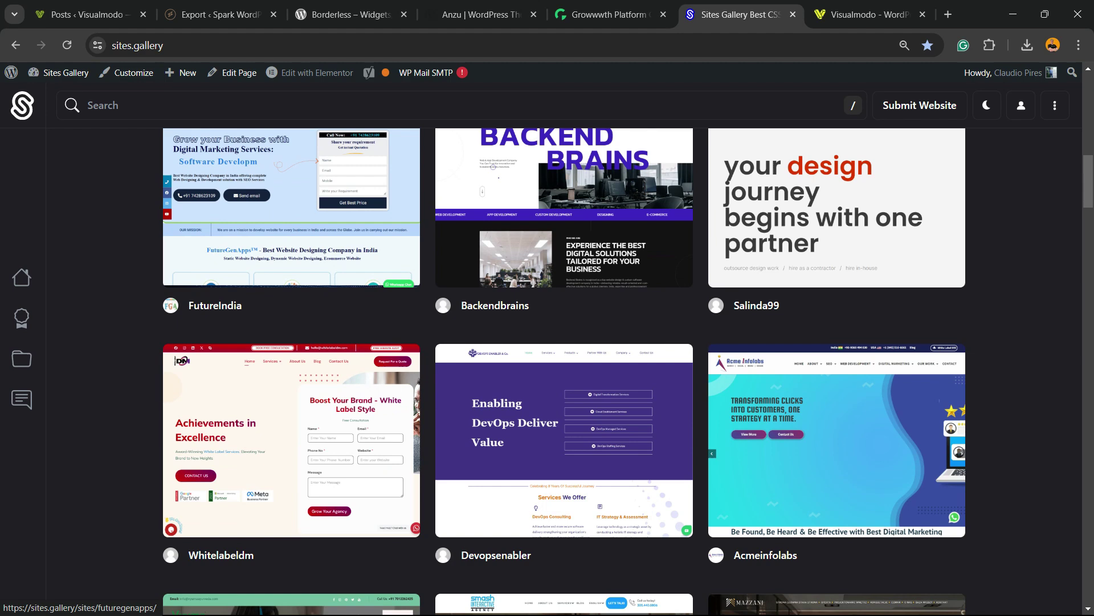
{"action": "scroll", "coordinate": [291, 228], "scroll_direction": "down", "scroll_amount": 19}
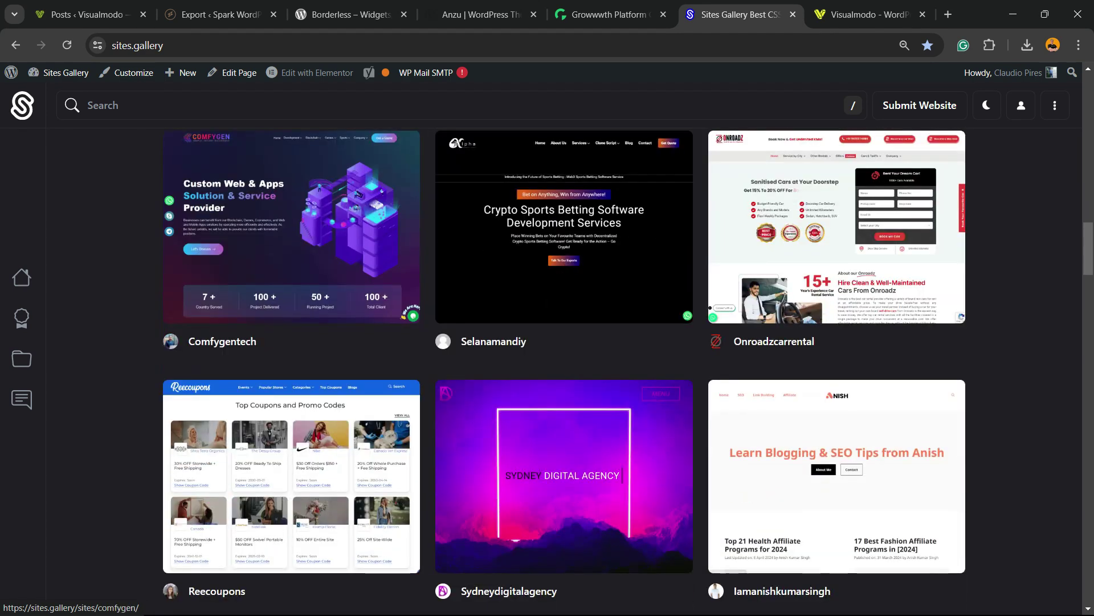
{"action": "scroll", "coordinate": [291, 228], "scroll_direction": "down", "scroll_amount": 20}
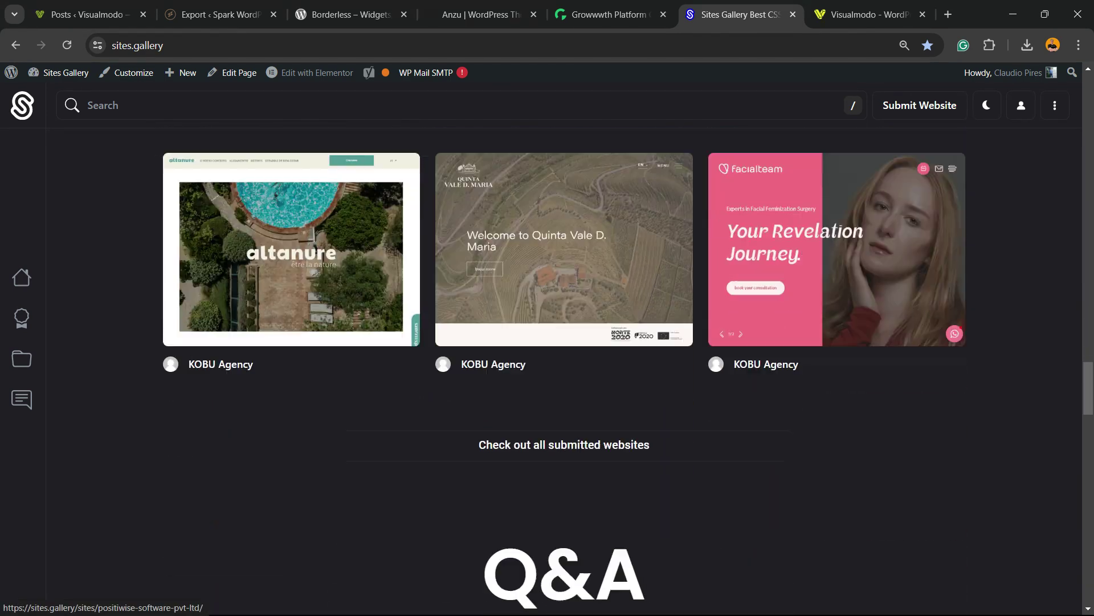
Step: Switch to the Visualmodo homepage and look over the WordPress themes featured there
{"action": "left_click", "coordinate": [861, 15]}
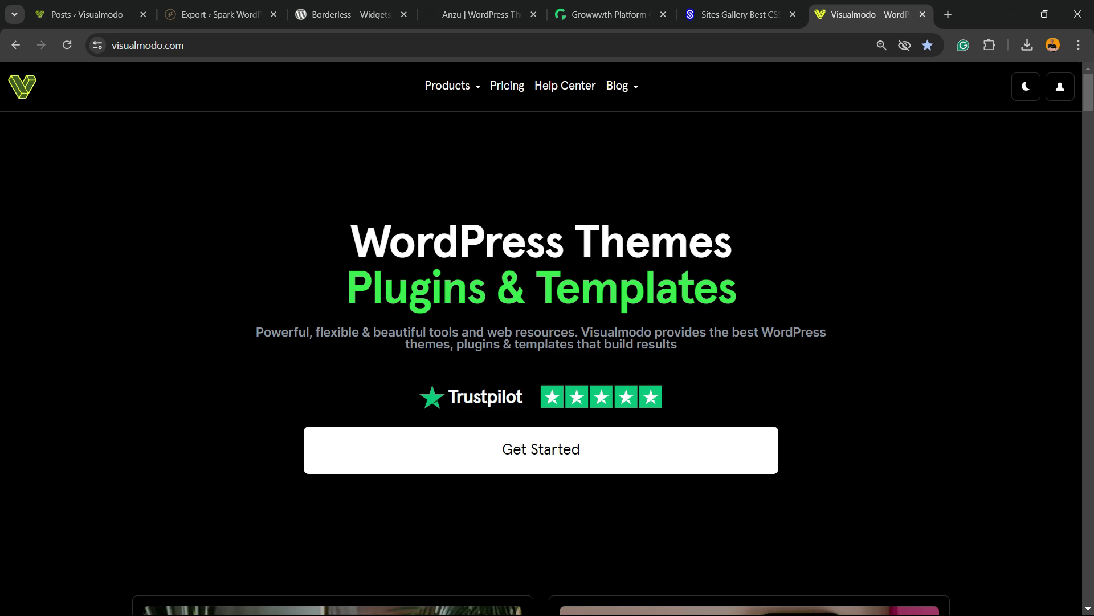
{"action": "scroll", "coordinate": [541, 342], "scroll_direction": "down", "scroll_amount": 15}
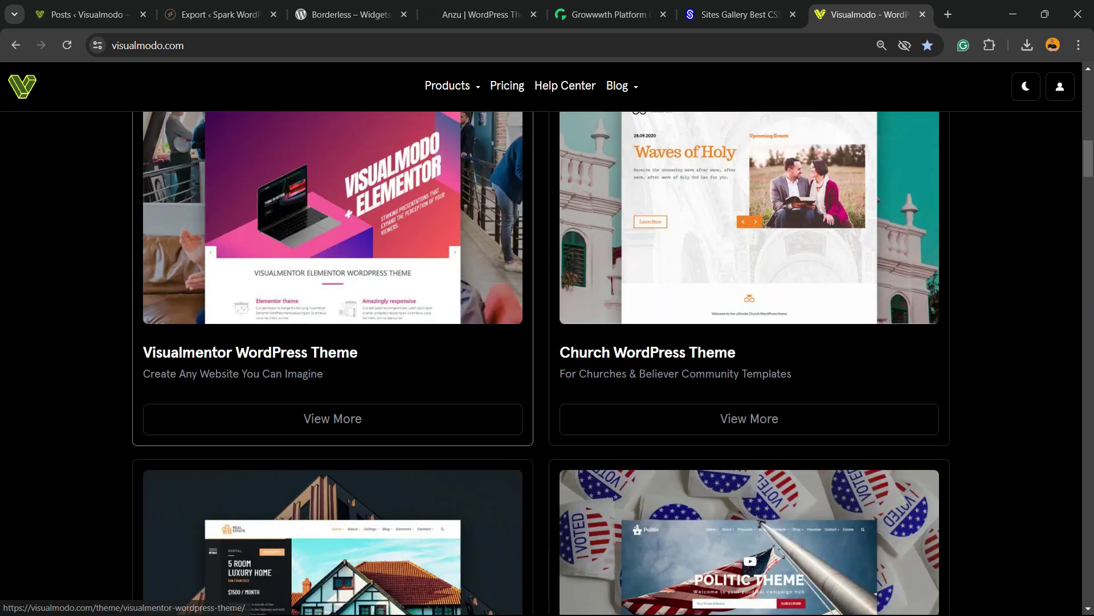
{"action": "scroll", "coordinate": [333, 285], "scroll_direction": "down", "scroll_amount": 7}
Step: Open Visualmodo's WordPress Themes page and browse the premium theme collection
{"action": "left_click", "coordinate": [488, 170]}
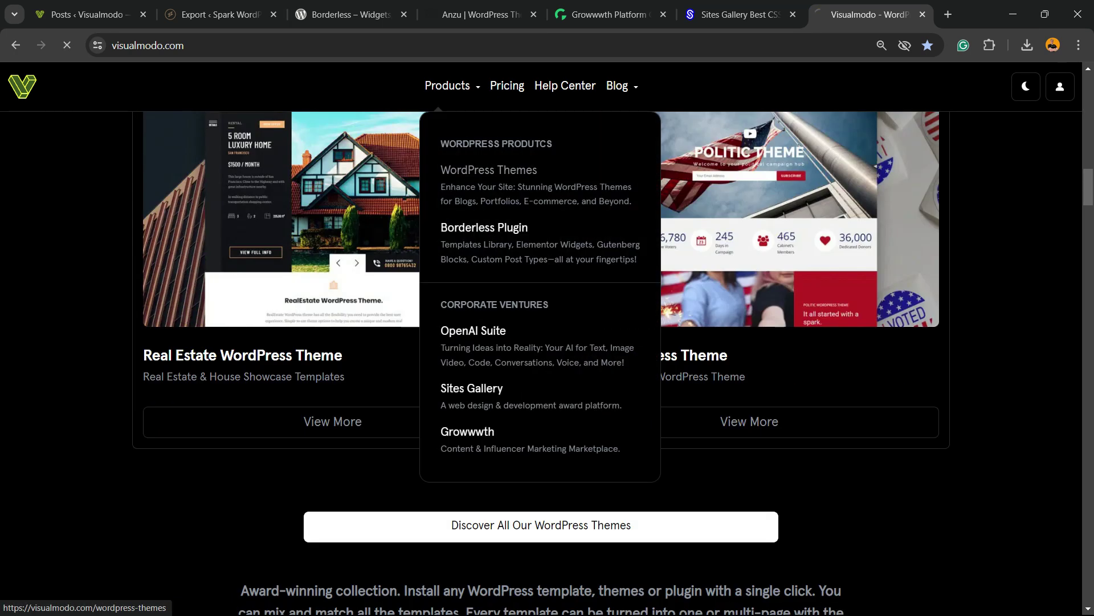
{"action": "scroll", "coordinate": [333, 342], "scroll_direction": "down", "scroll_amount": 5}
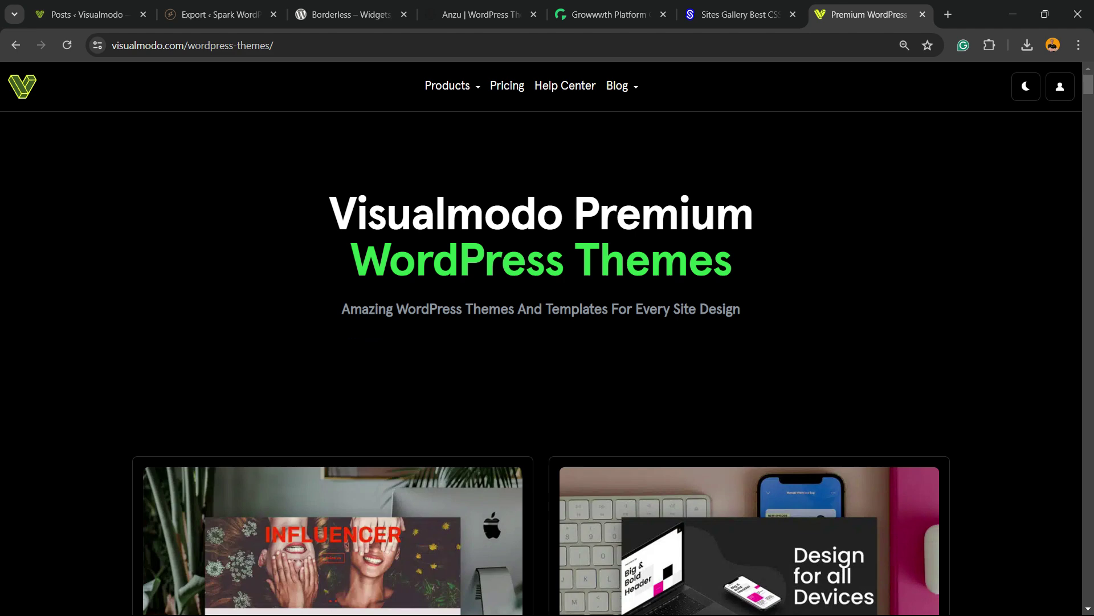
{"action": "scroll", "coordinate": [547, 365], "scroll_direction": "down", "scroll_amount": 5}
{"action": "scroll", "coordinate": [547, 364], "scroll_direction": "down", "scroll_amount": 10}
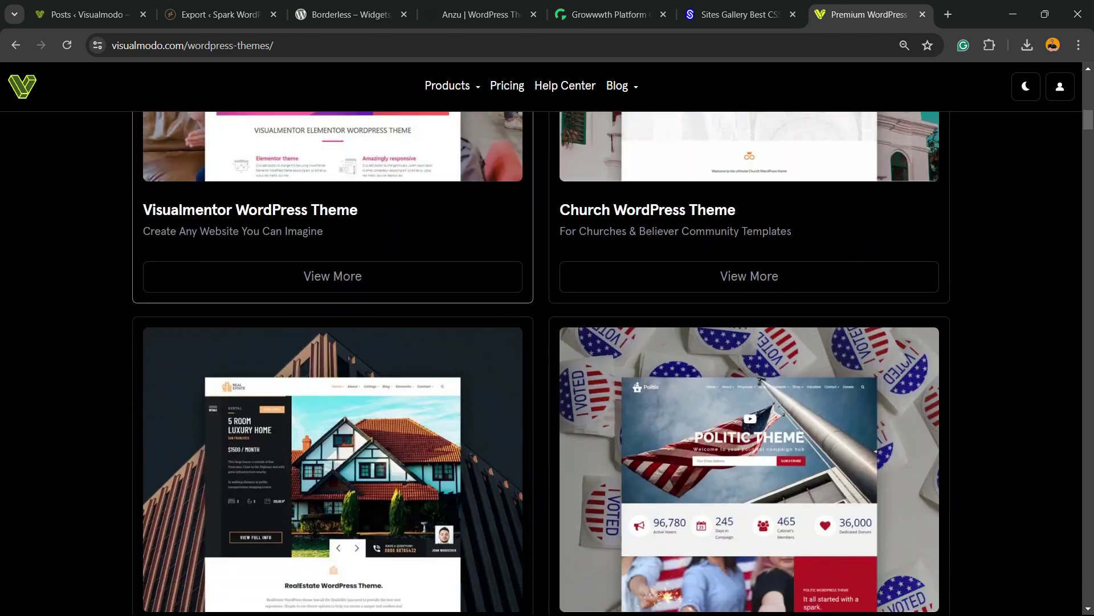
{"action": "scroll", "coordinate": [547, 365], "scroll_direction": "down", "scroll_amount": 9}
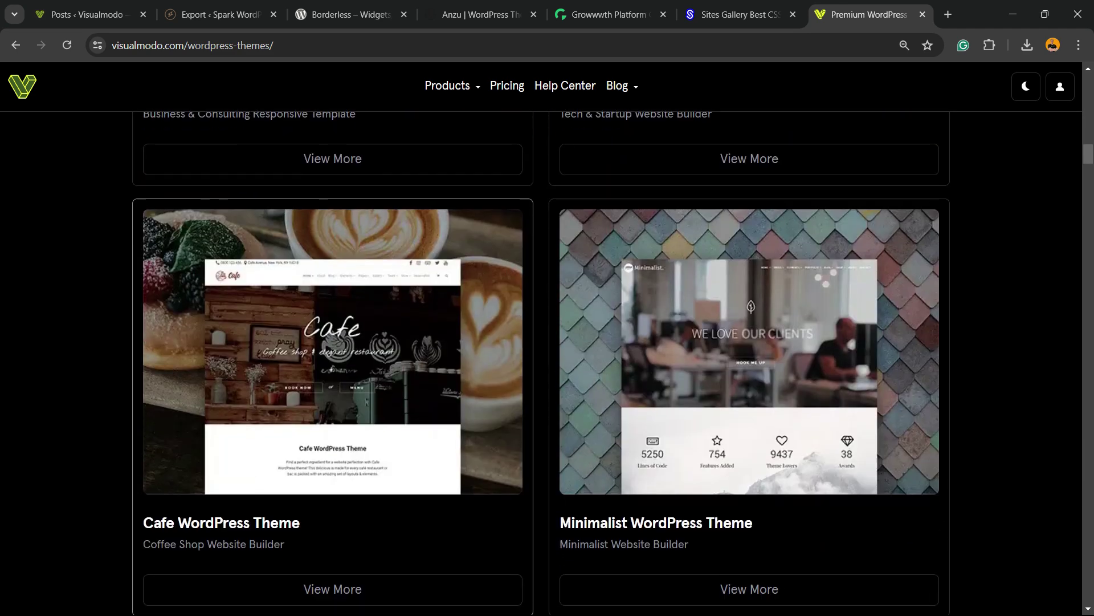
{"action": "scroll", "coordinate": [547, 365], "scroll_direction": "down", "scroll_amount": 10}
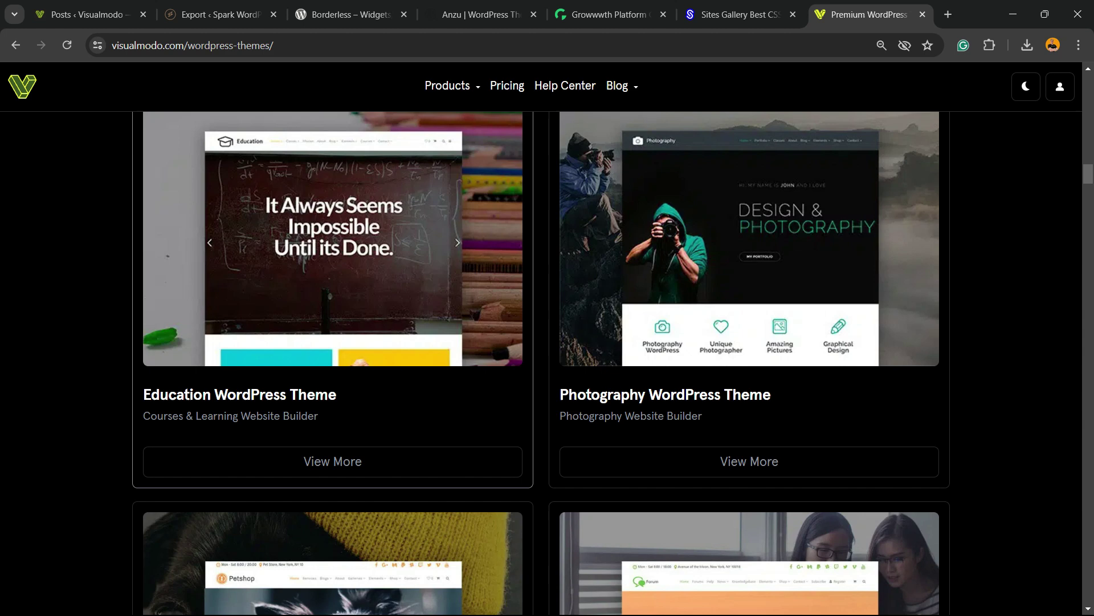
{"action": "scroll", "coordinate": [547, 365], "scroll_direction": "down", "scroll_amount": 20}
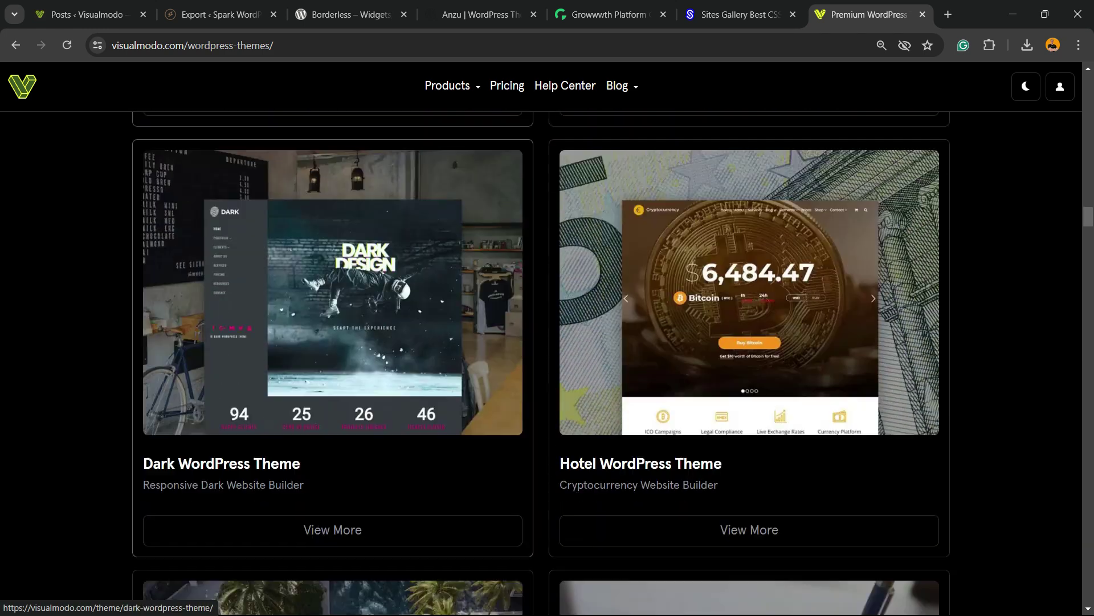
{"action": "scroll", "coordinate": [547, 364], "scroll_direction": "down", "scroll_amount": 6}
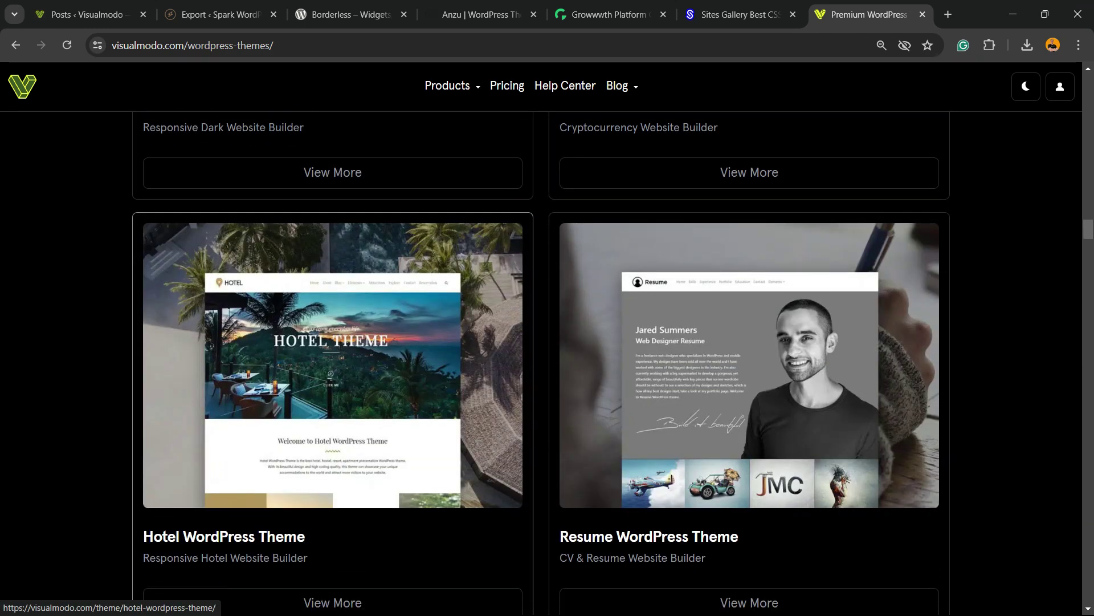
{"action": "scroll", "coordinate": [548, 365], "scroll_direction": "down", "scroll_amount": 7}
{"action": "scroll", "coordinate": [332, 365], "scroll_direction": "down", "scroll_amount": 17}
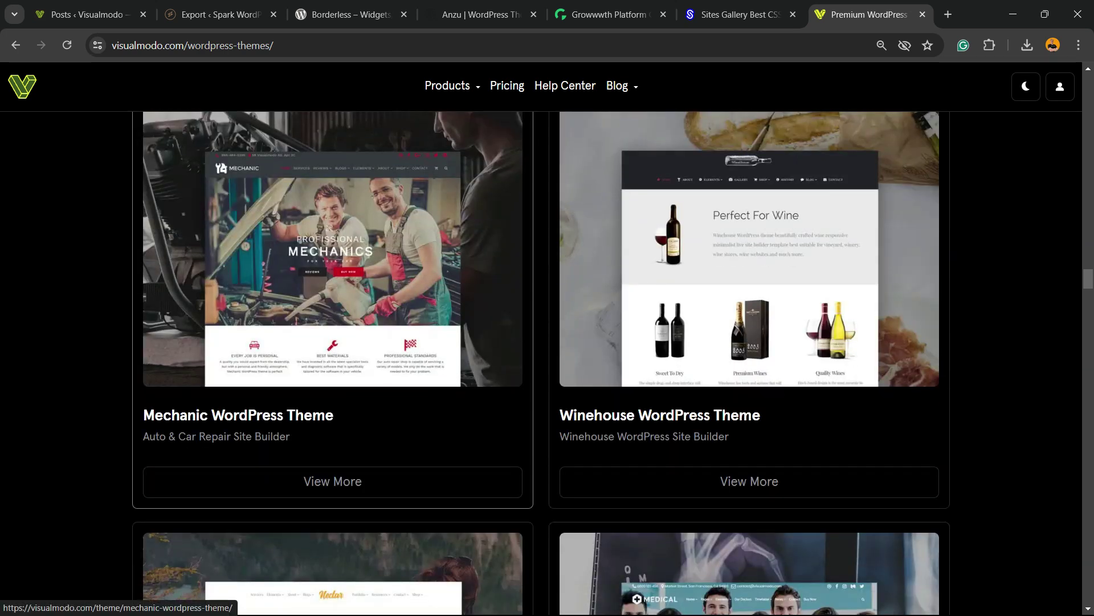
{"action": "scroll", "coordinate": [333, 365], "scroll_direction": "down", "scroll_amount": 10}
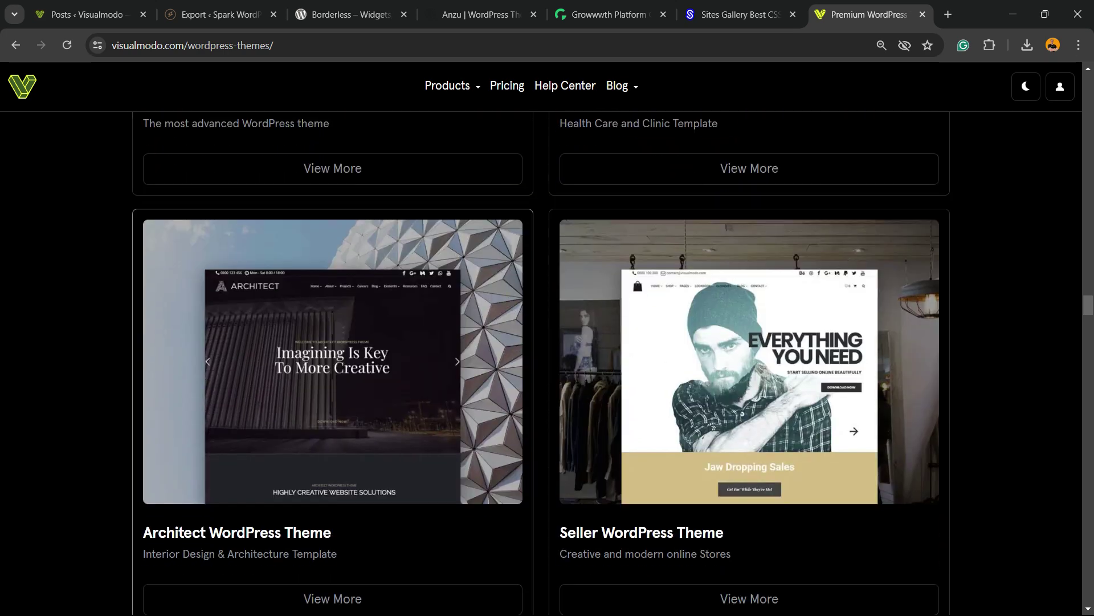